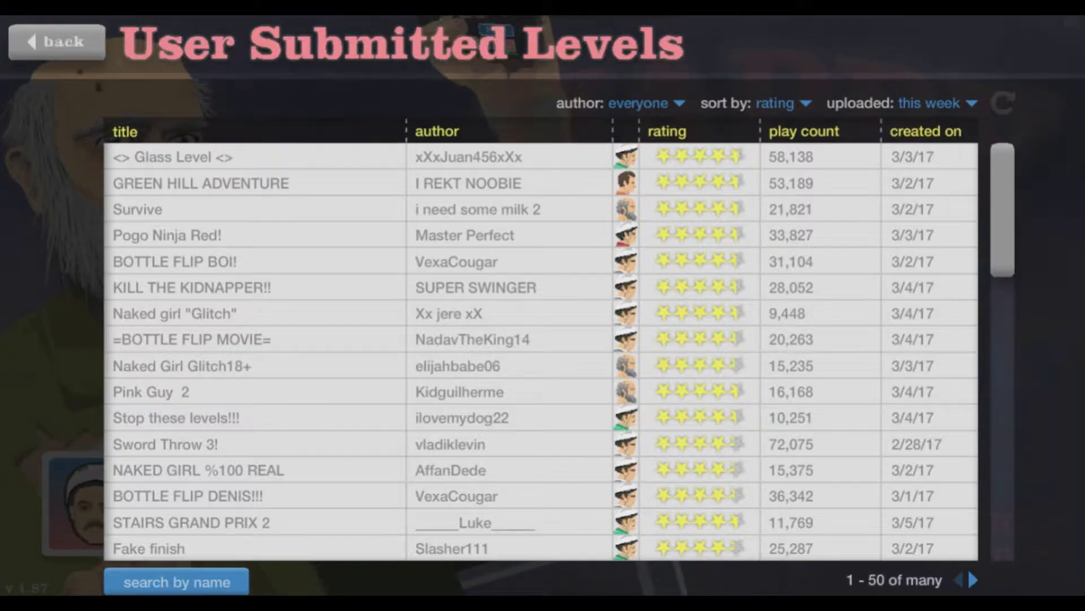
Step: Expand the 'Pogo Ninja Red!' row in this week's top-rated user levels
left_click(464, 236)
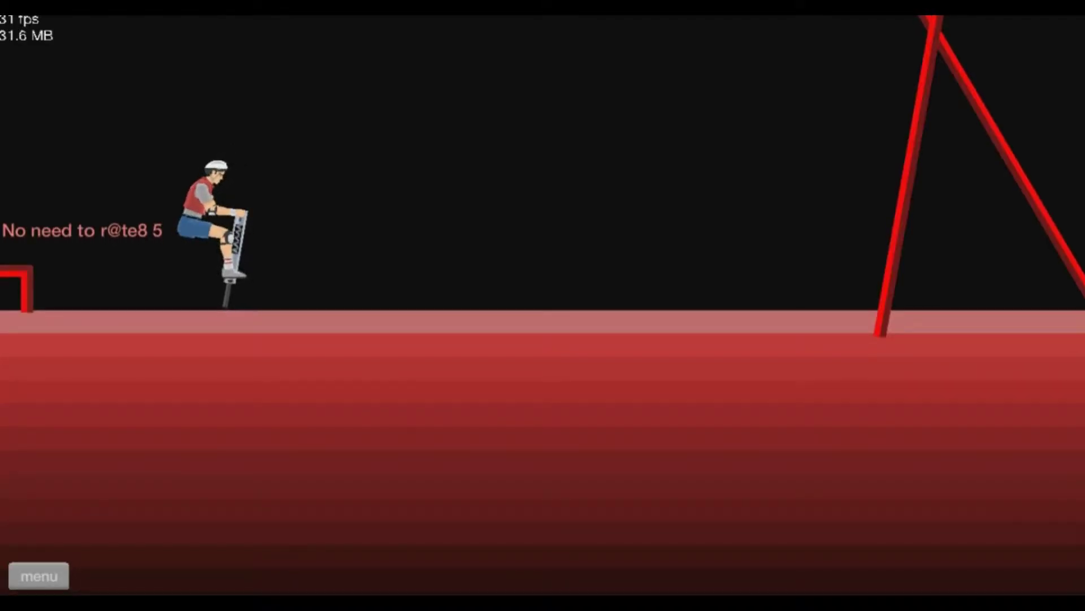
Step: Bounce, flip and launch the pogo rider, then restart after the first crash
key("Up")
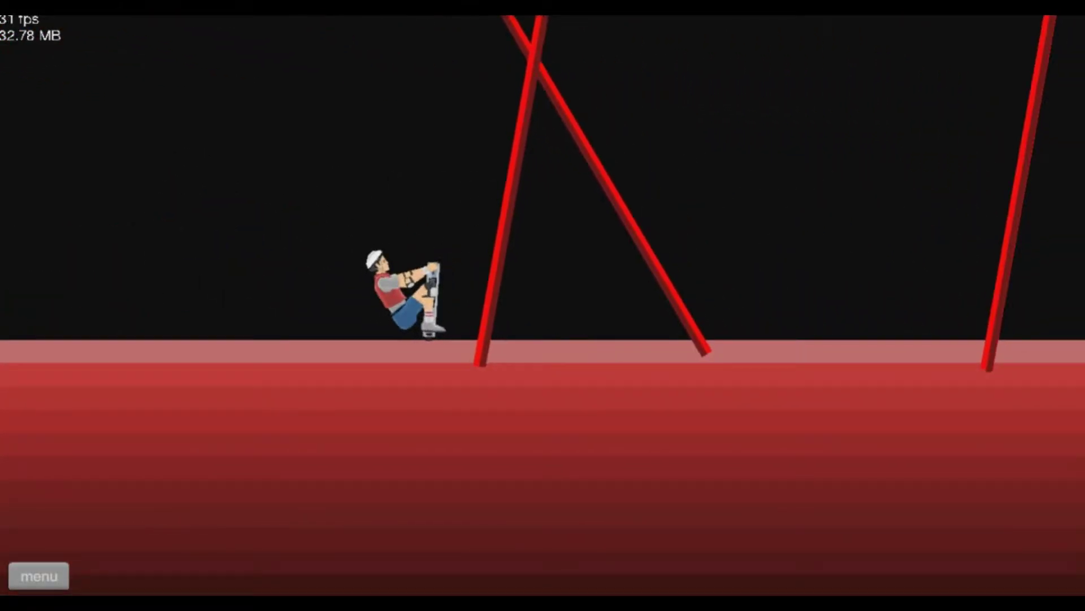
key("space")
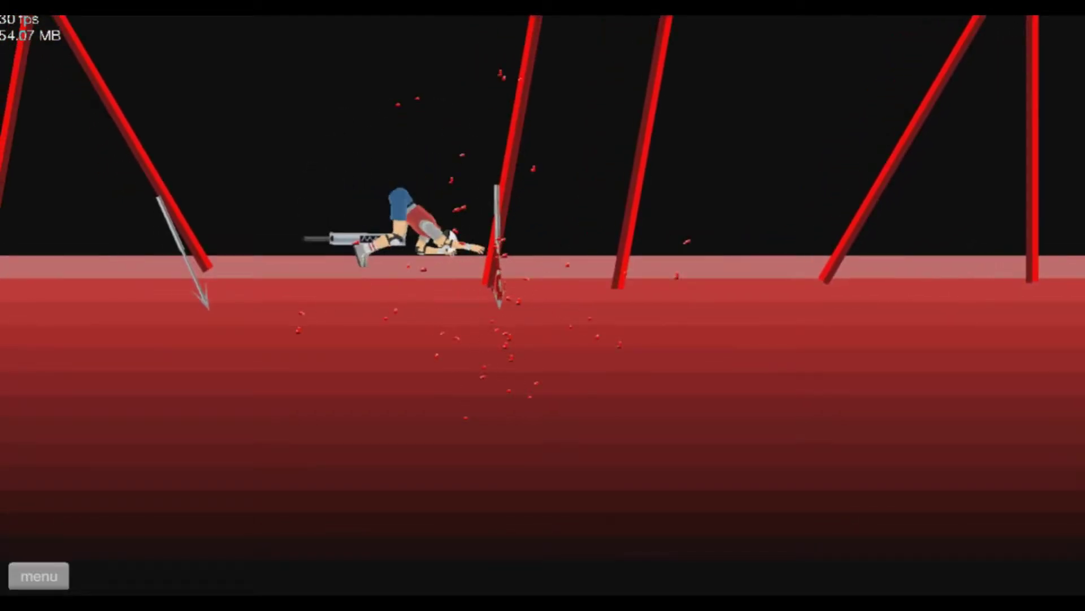
key("Escape")
key("Return")
key("Up")
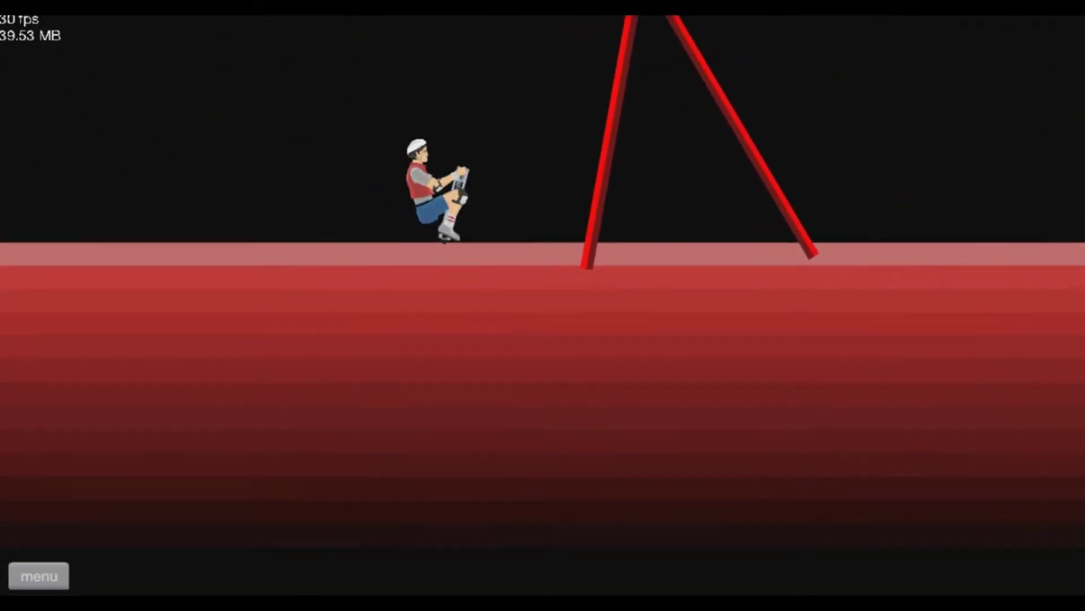
Step: Retry several times, launching the rider over the spikes and restarting after each crash
key("space")
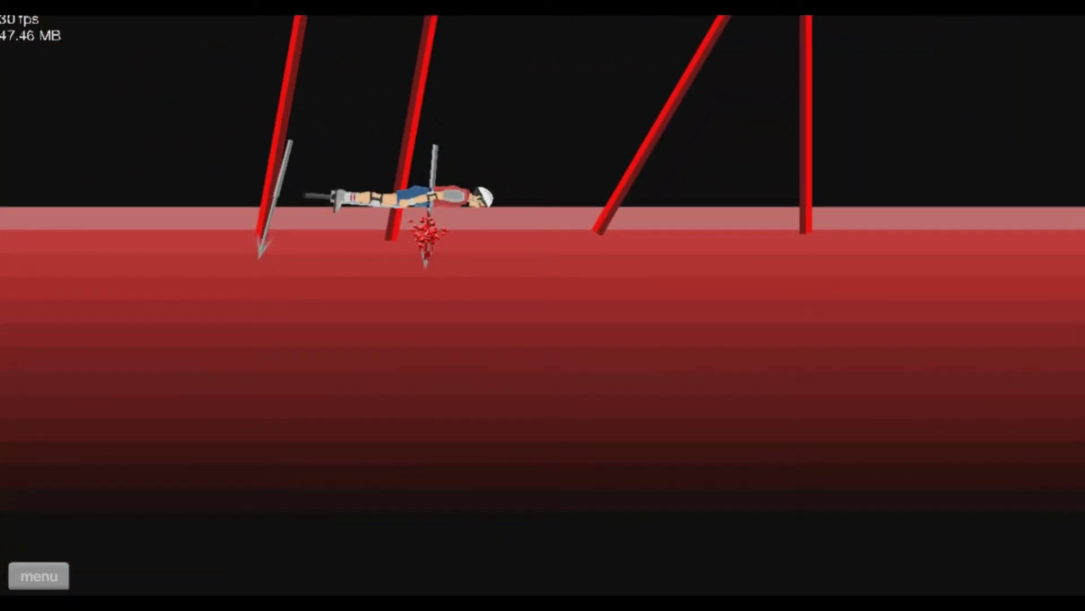
key("Return")
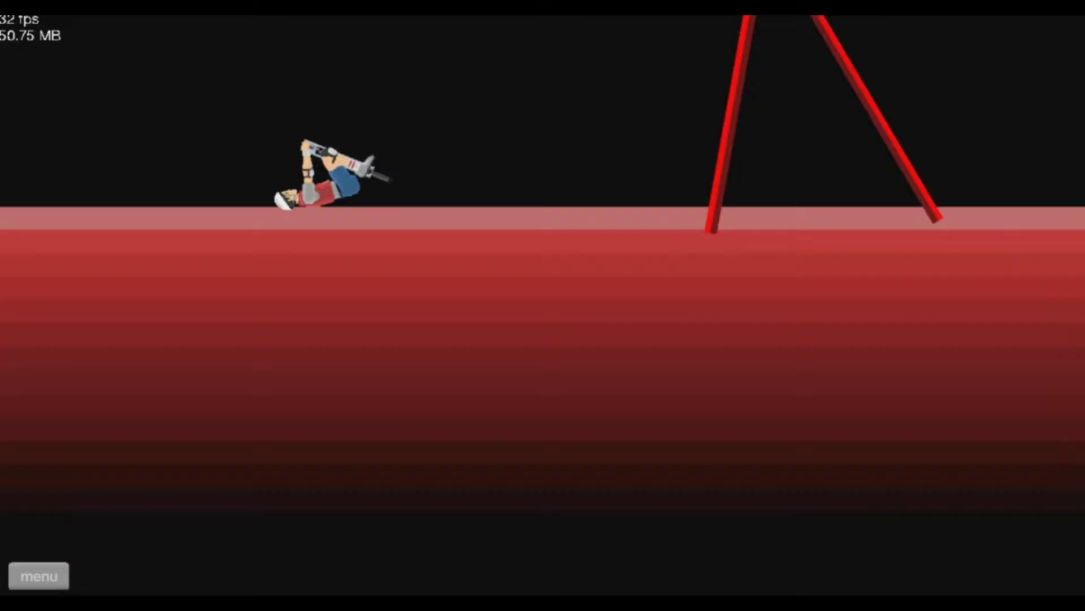
key("Return")
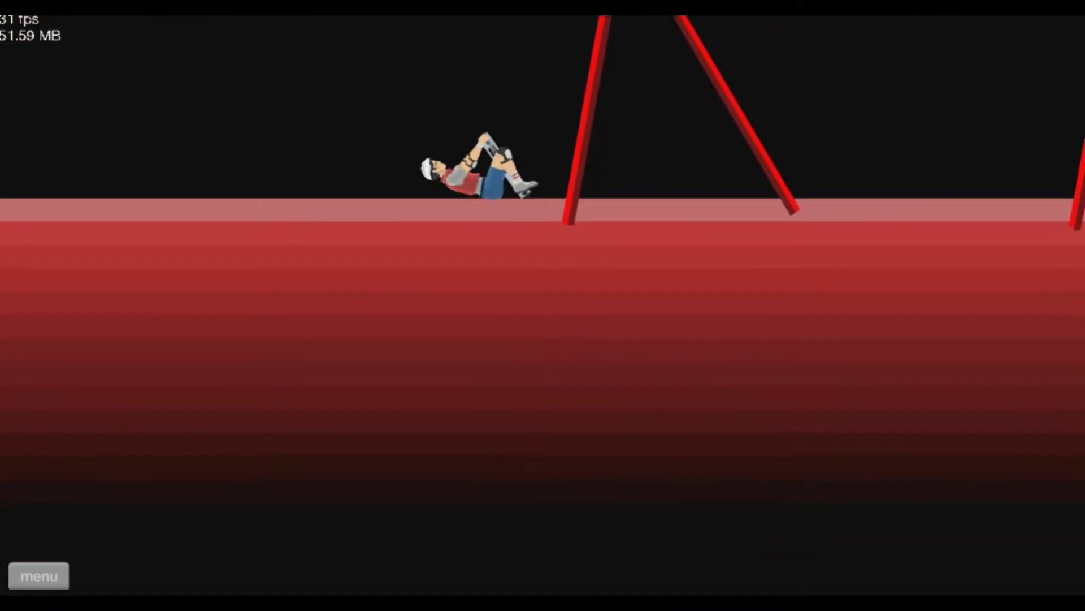
key("Return")
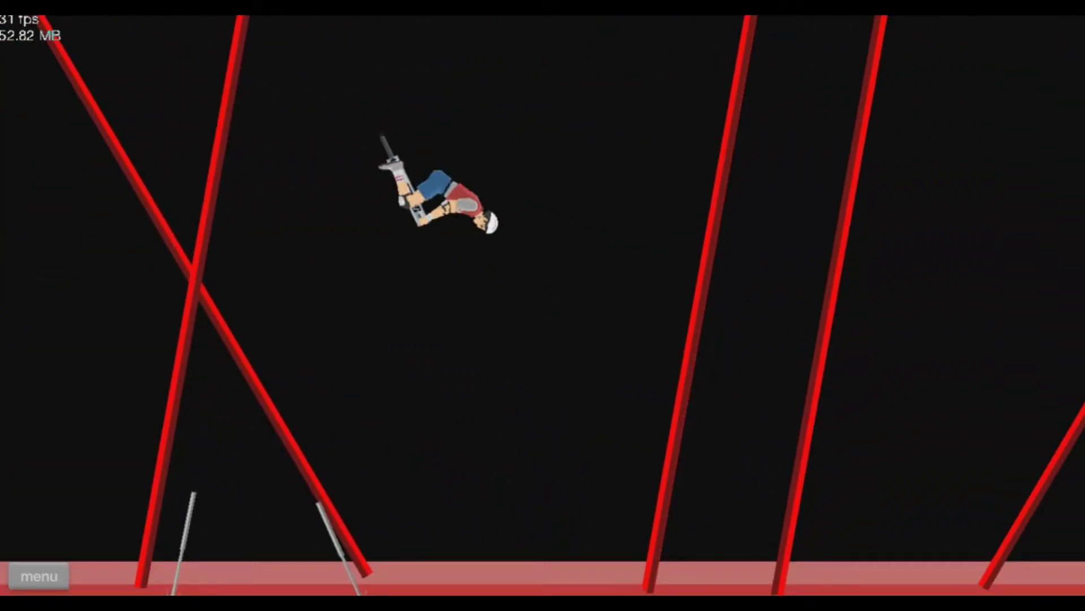
key("space")
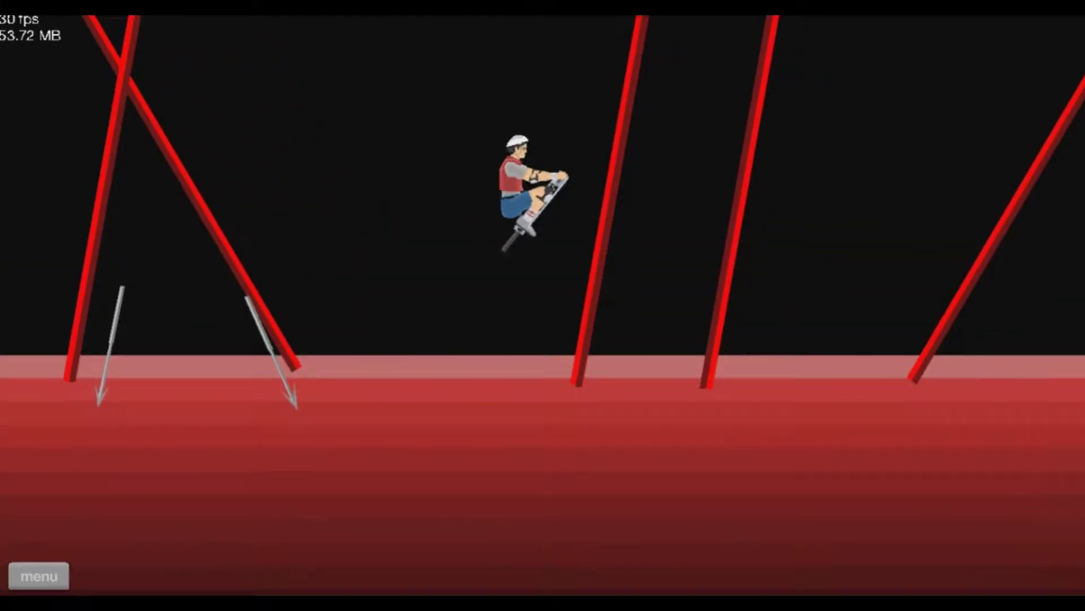
key("Escape")
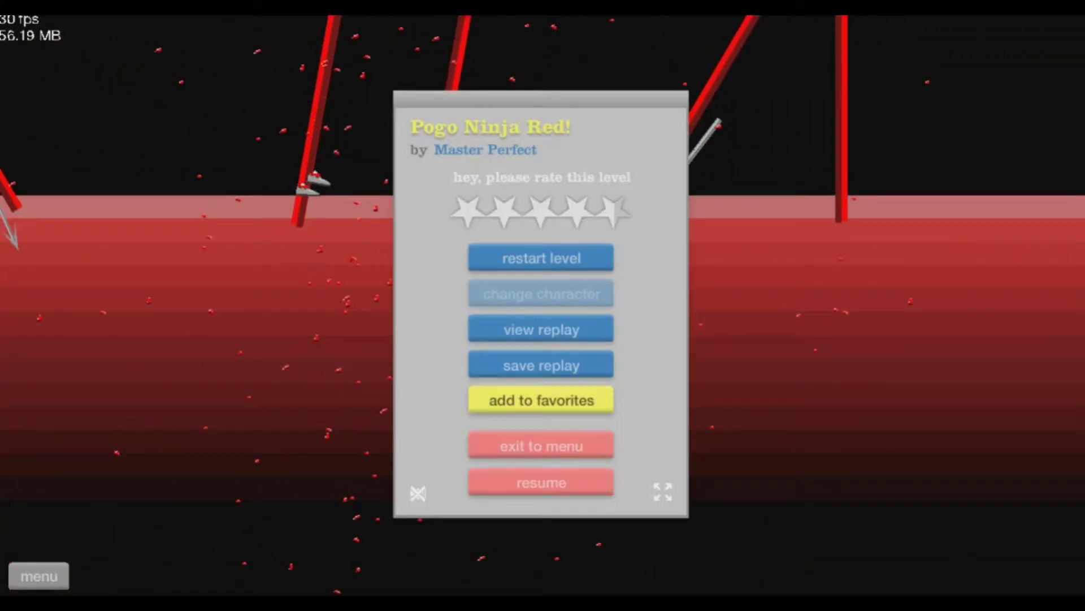
key("Return")
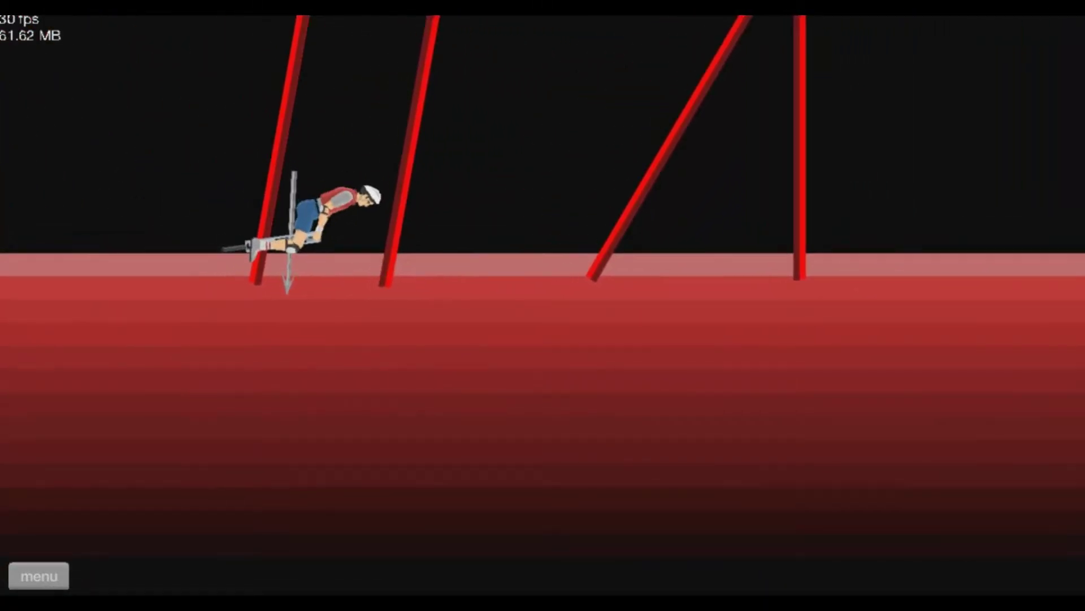
Step: Restart Pogo Ninja Red! repeatedly after crashes, pausing and resuming once
key("Escape")
key("Return")
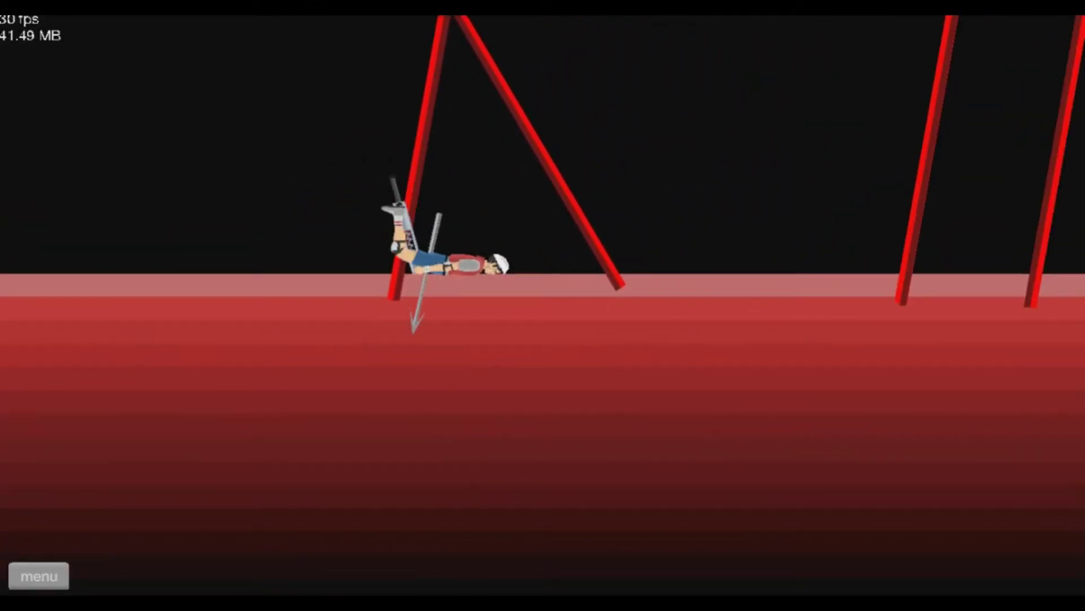
key("Escape")
key("Return")
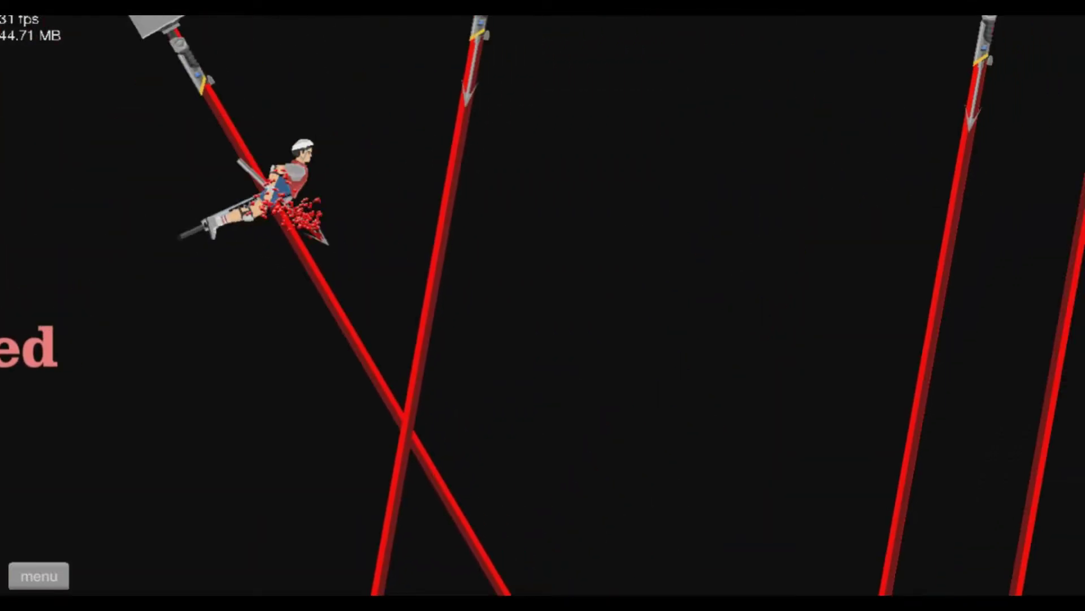
key("Escape")
key("Escape")
key("Escape")
key("Return")
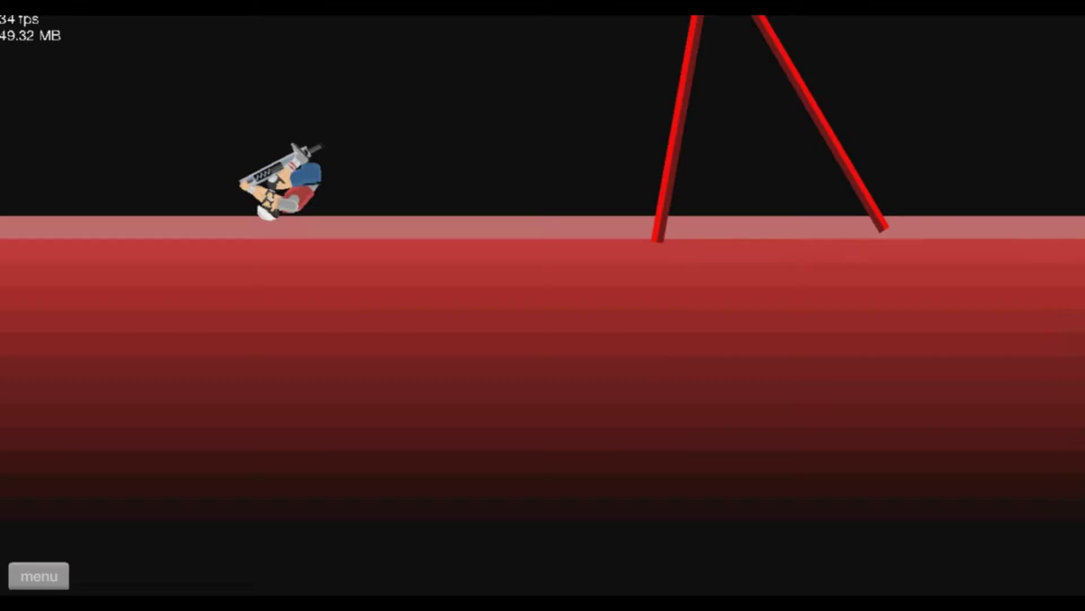
key("Escape")
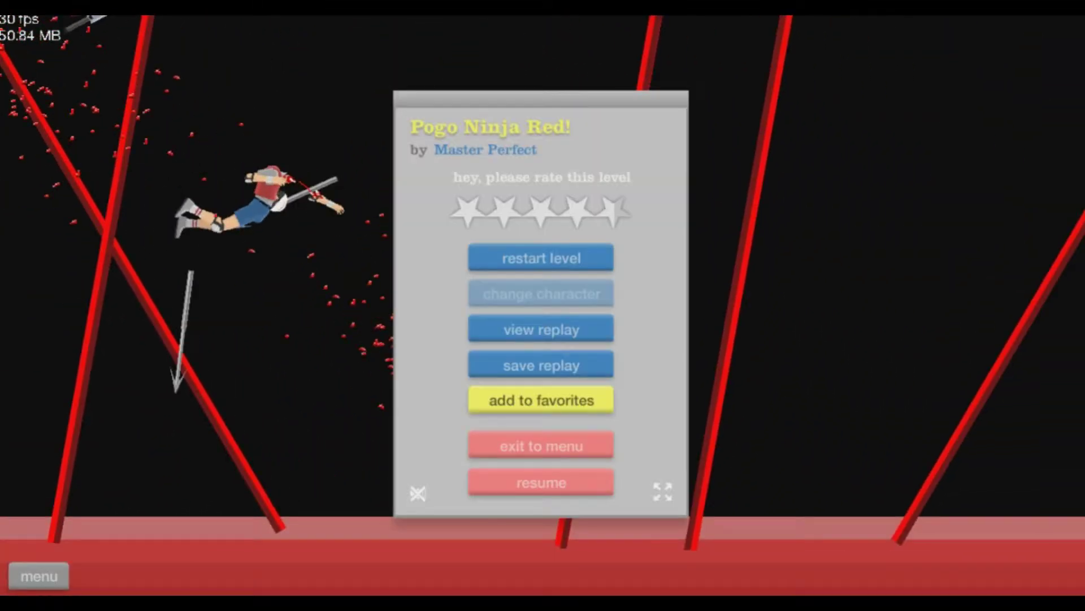
Step: Retry with forward hops, a backward mid-air rotation and a high bounce
key("Return")
key("Right")
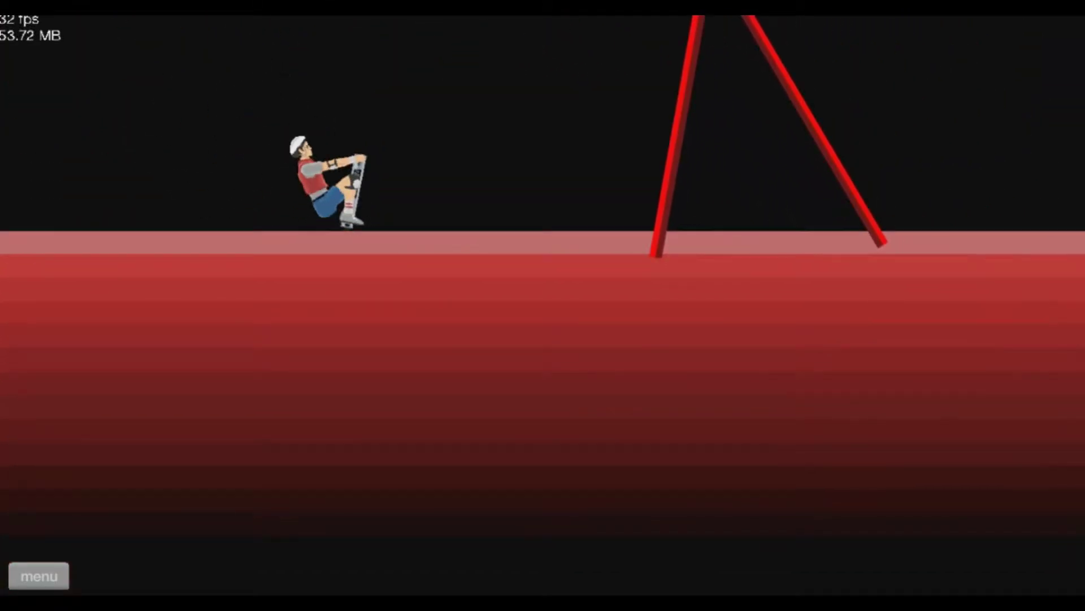
key("Left")
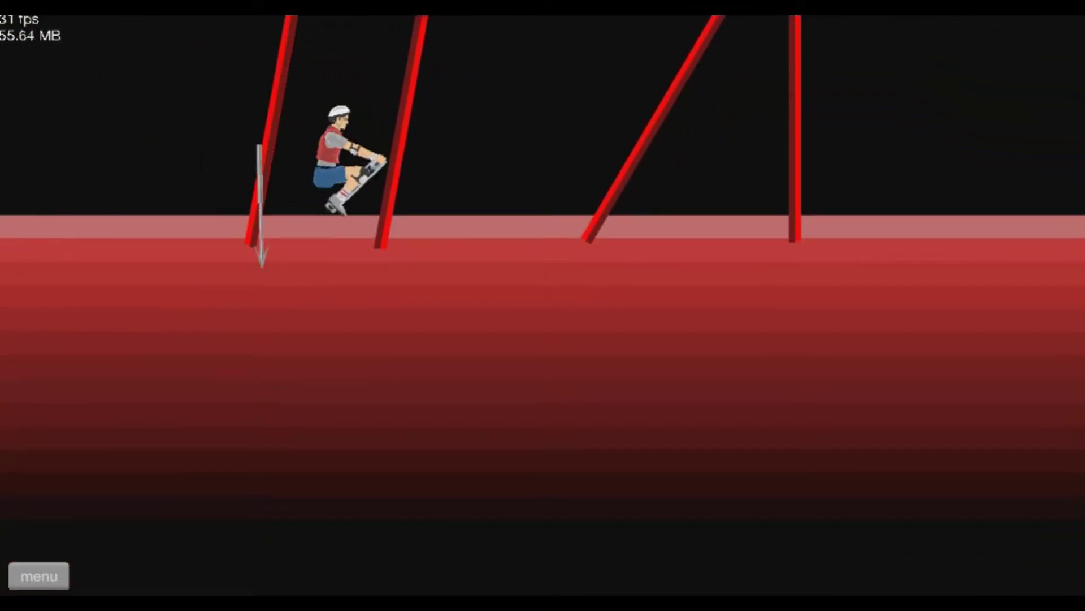
key("Return")
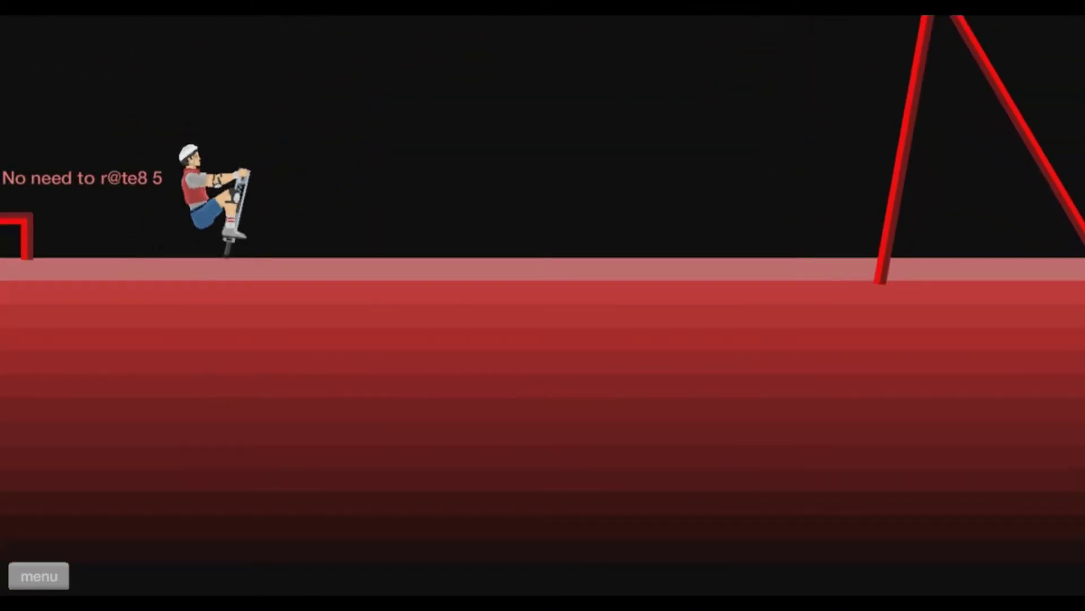
key("Right")
key("space")
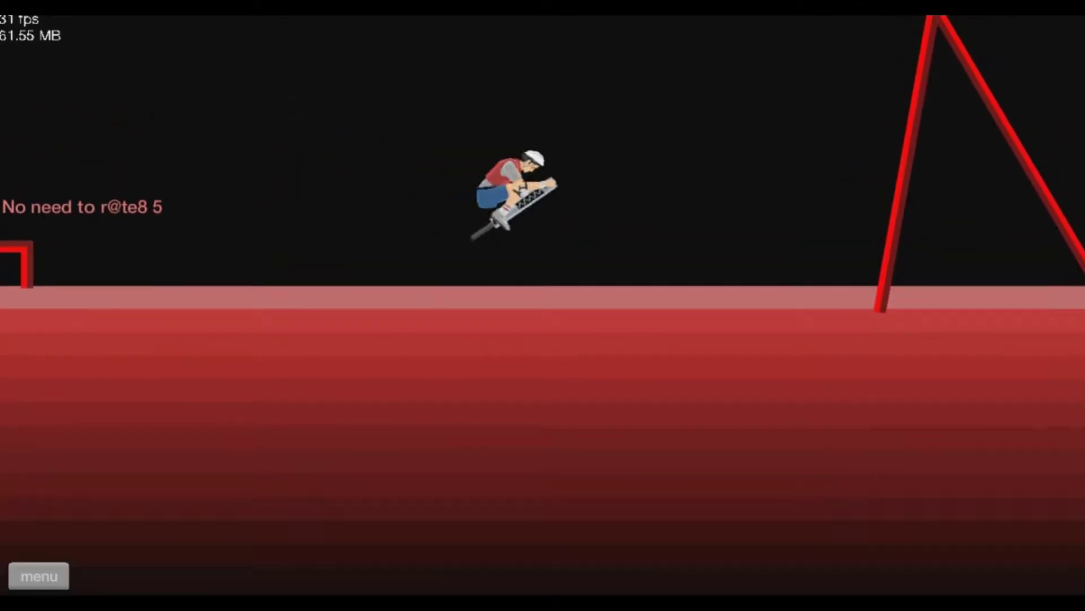
Step: Lean toward the spikes, restart, then flip forward and launch again
key("Left")
key("Right")
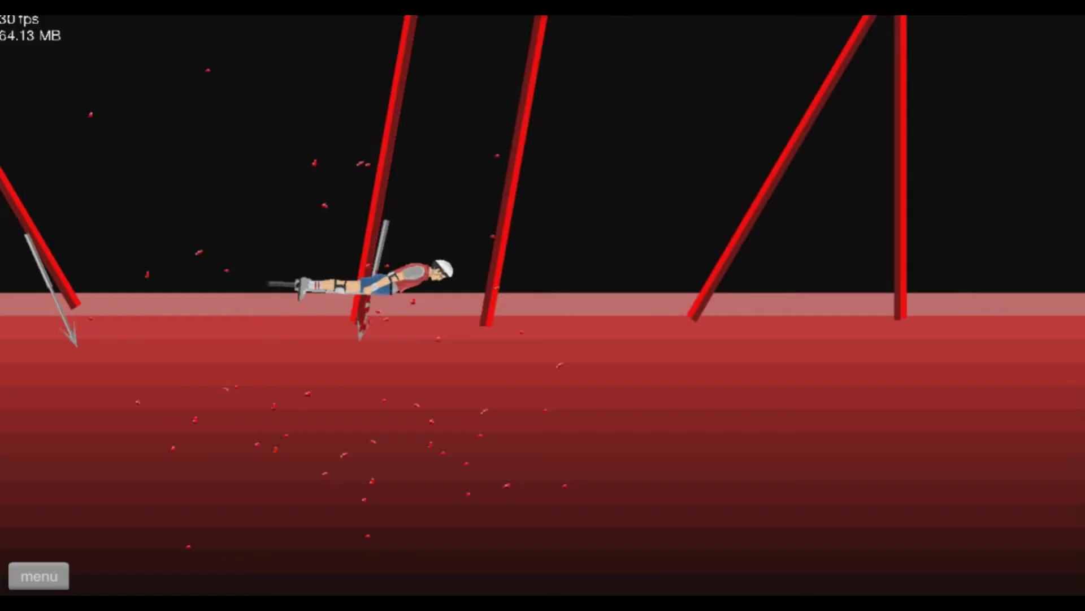
key("Return")
key("Right")
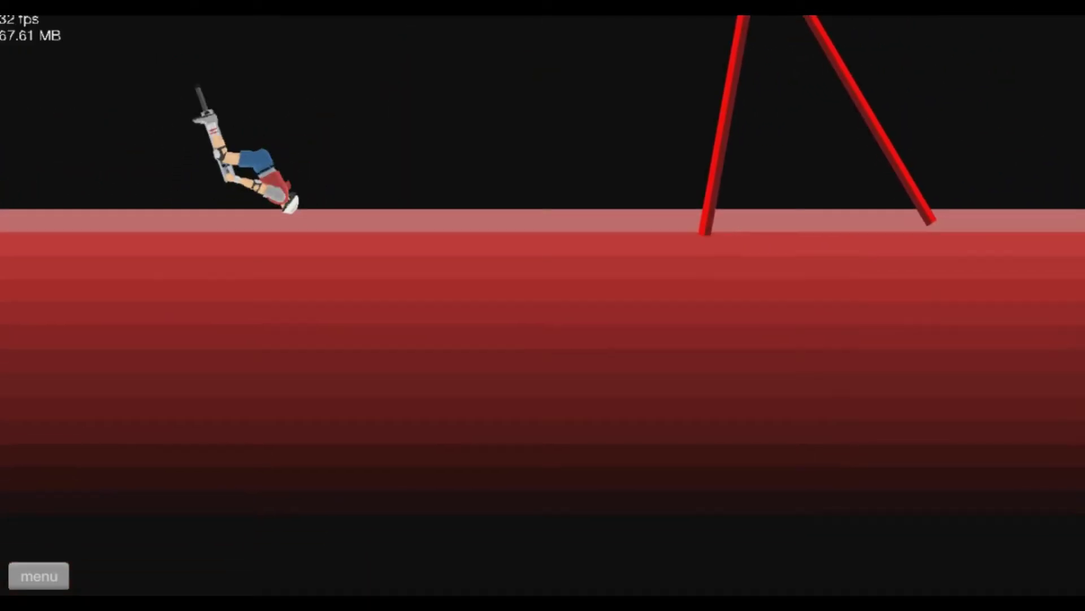
key("Right")
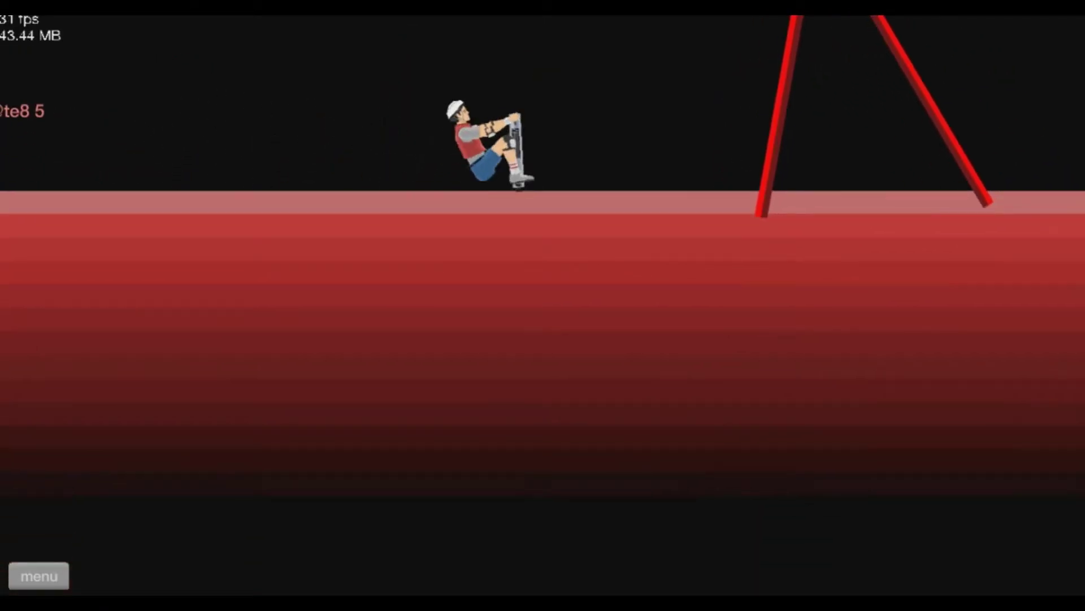
key("Up")
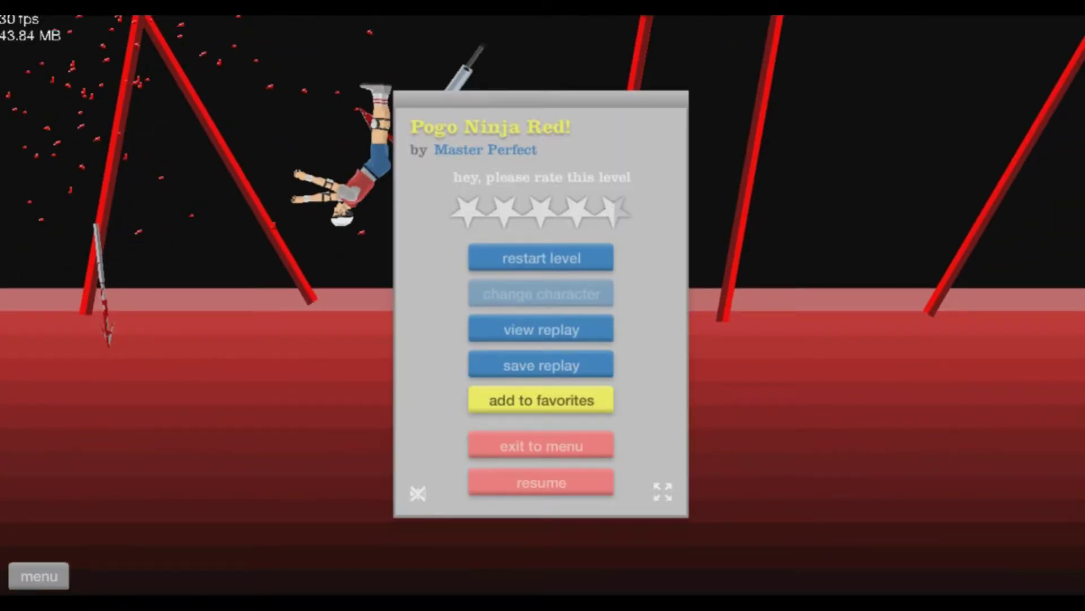
Step: Launch the rider across the level, restarting after a crash and rotating mid-air
key("Return")
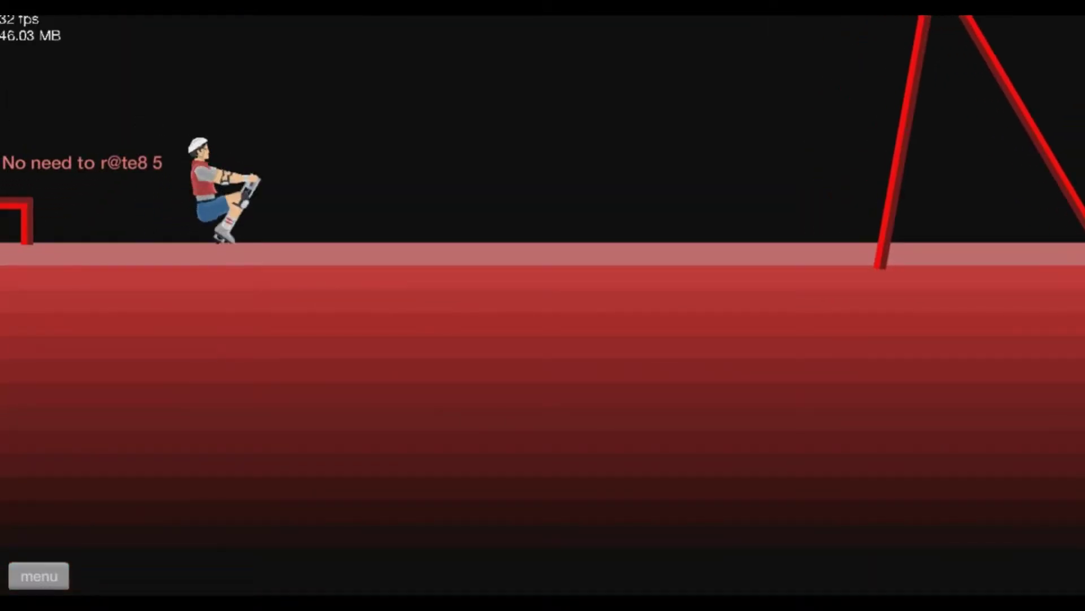
key("Up")
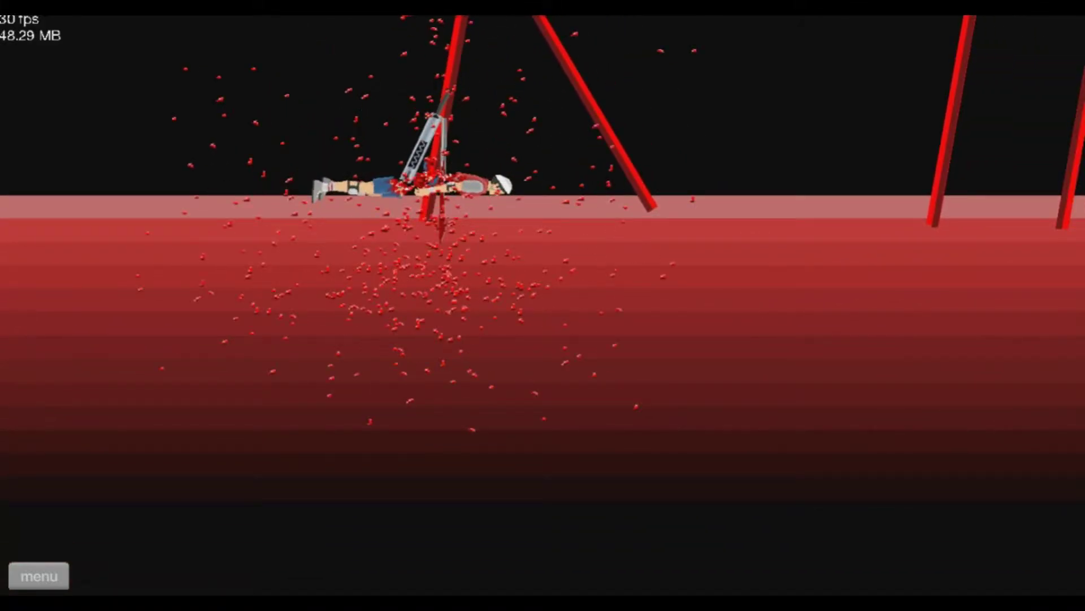
key("Return")
key("Up")
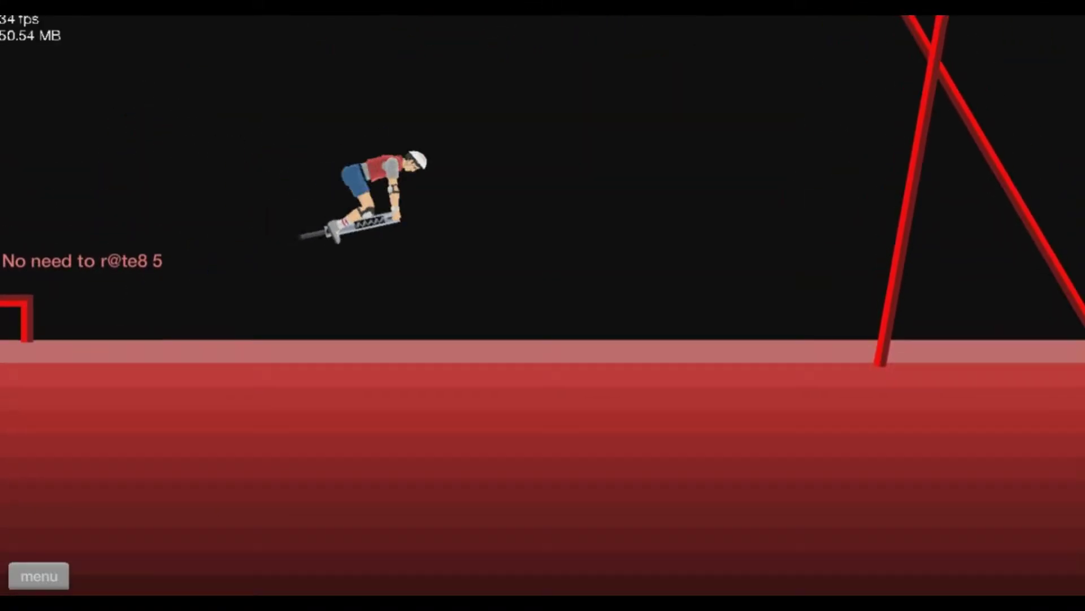
key("Up")
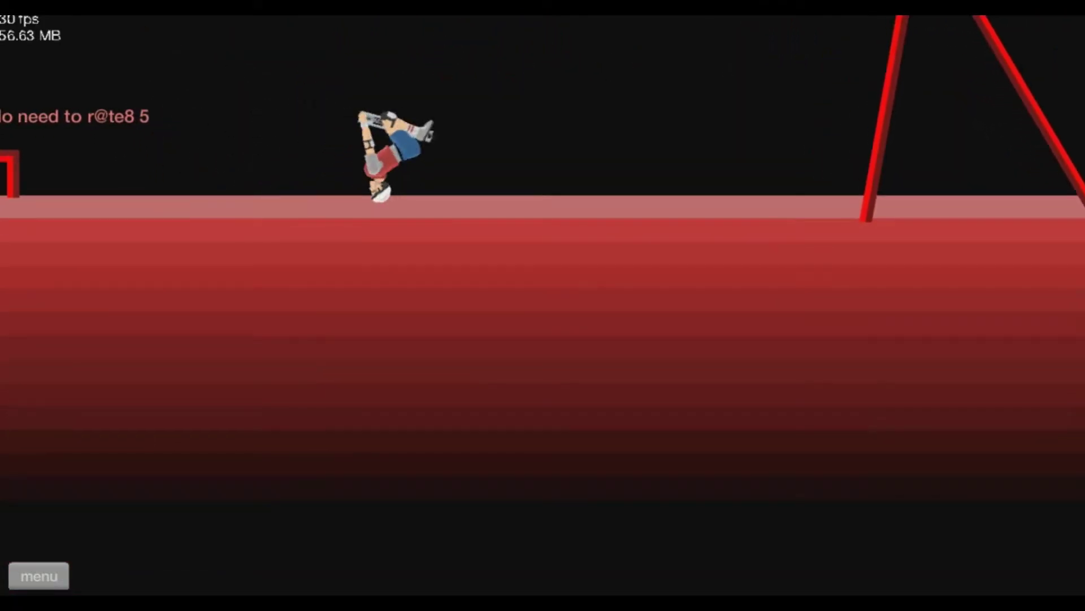
key("Right")
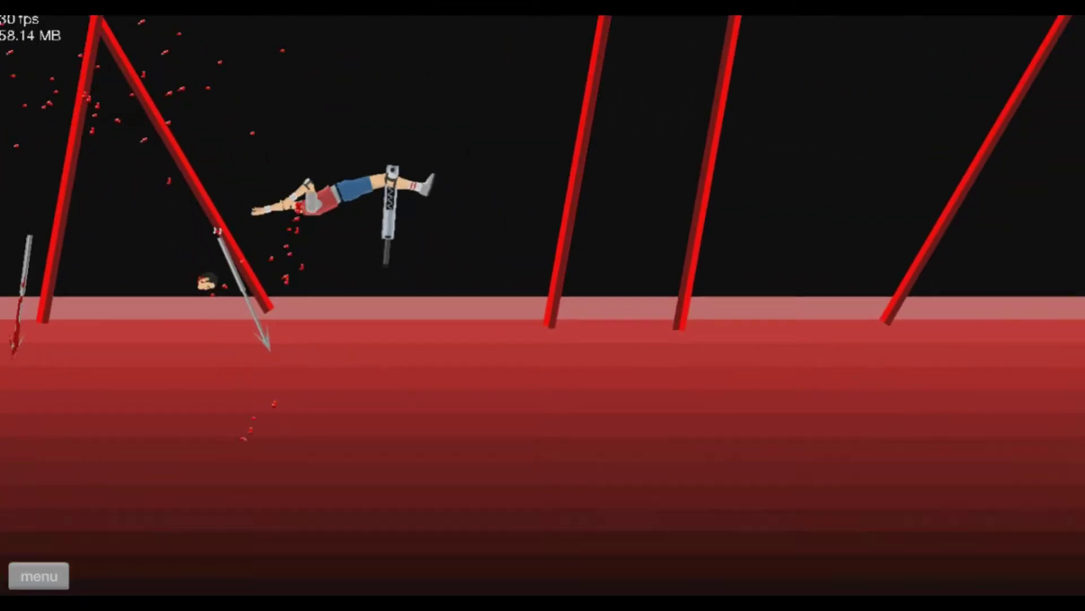
Step: Flip forward to land upright, die on the spikes, restart and pause
key("Return")
key("Return")
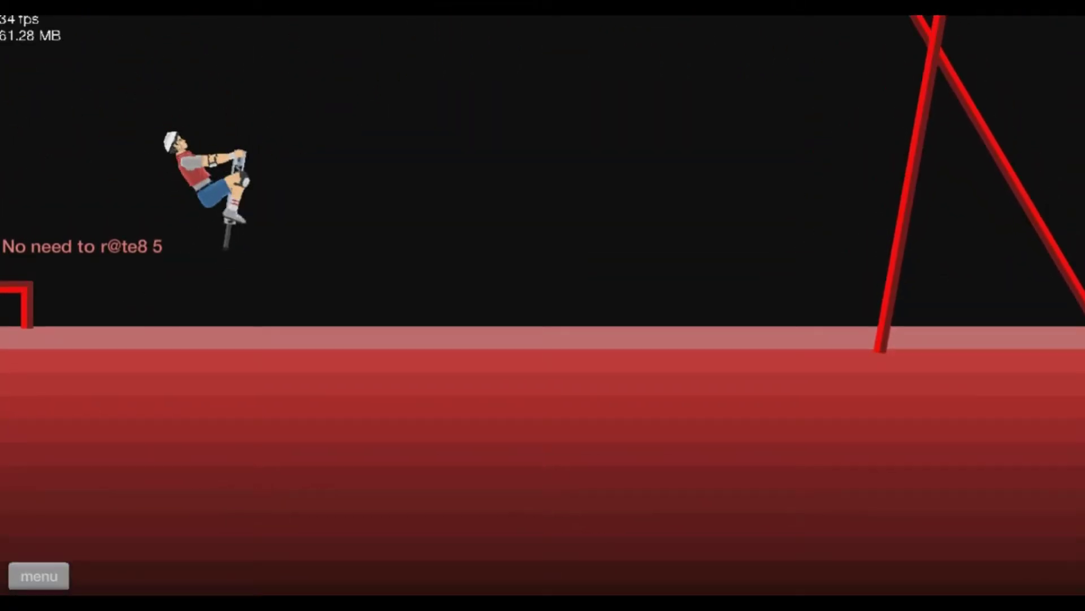
key("Right")
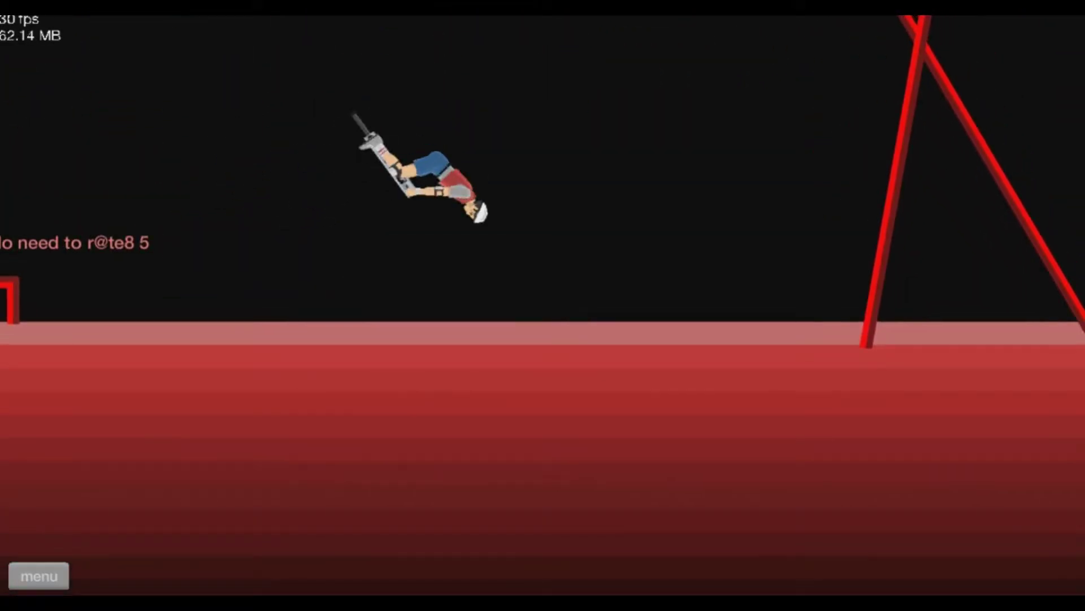
key("Right")
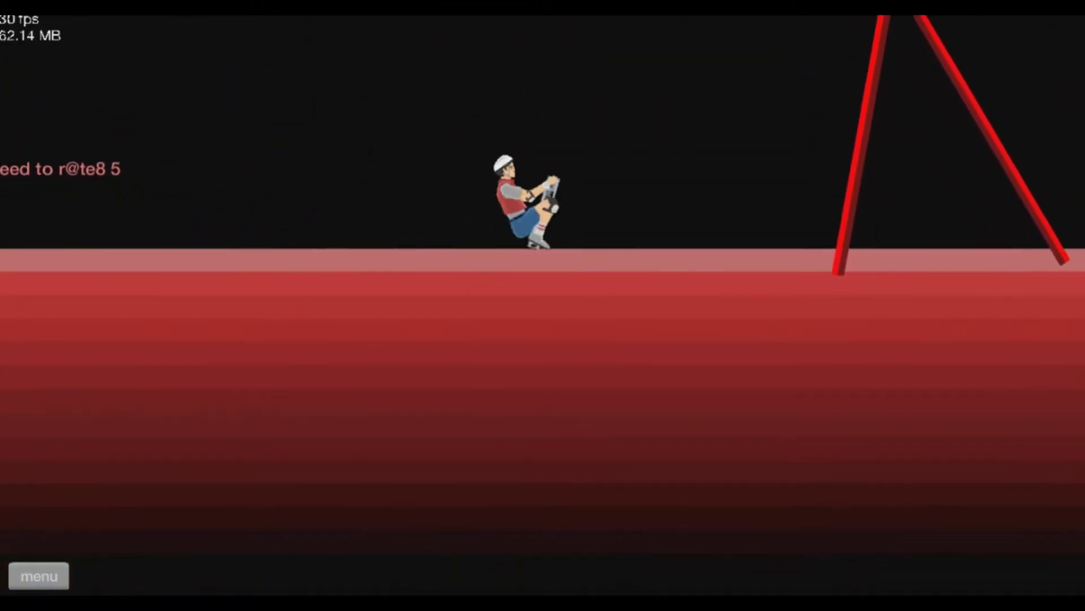
key("Right")
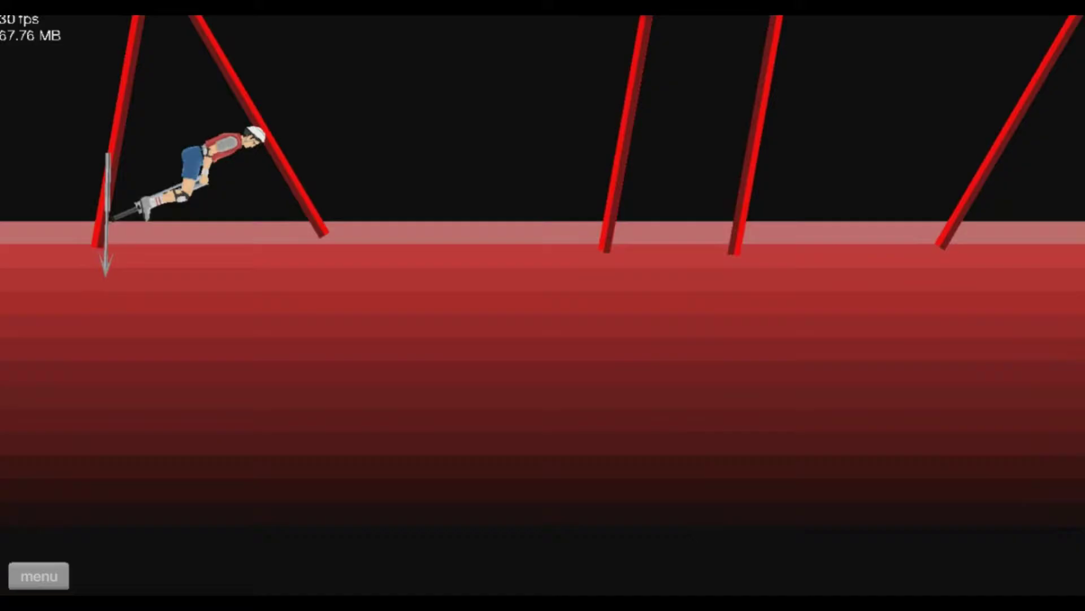
key("Return")
key("Left")
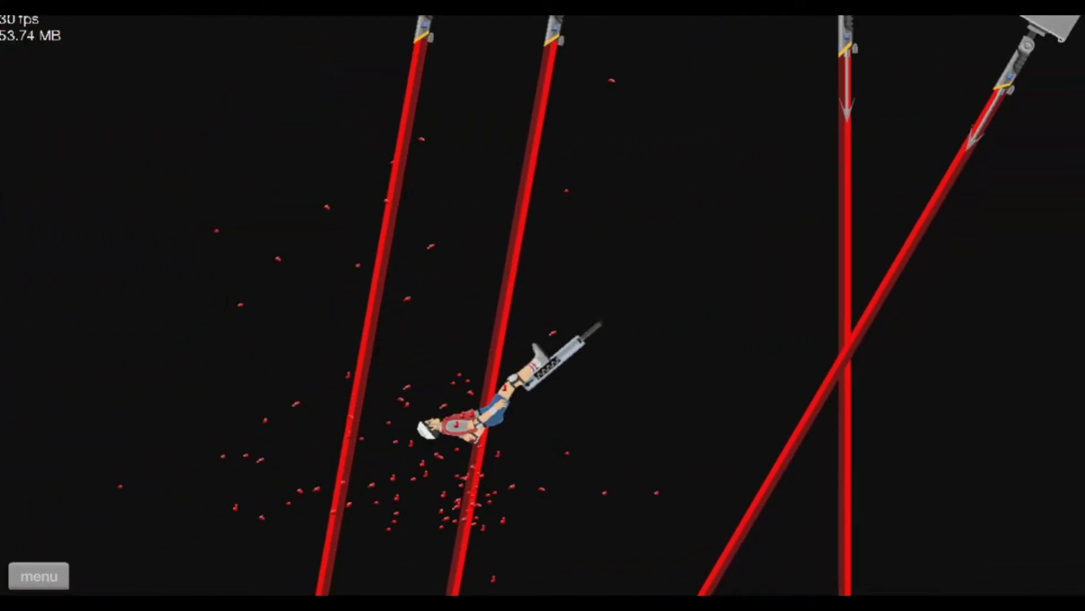
key("Escape")
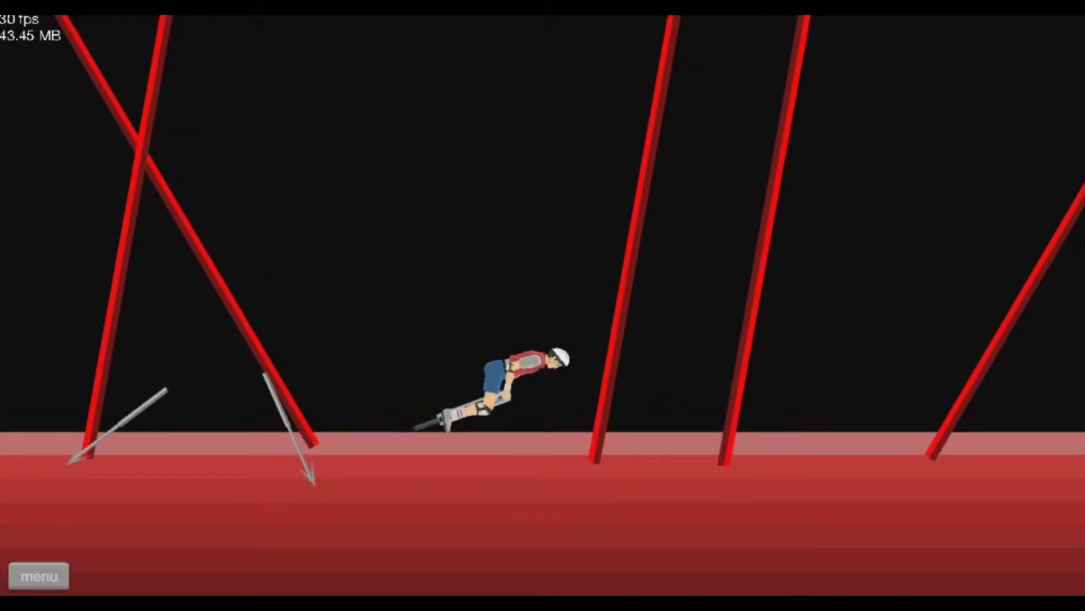
Step: Restart, lean back and hop toward the poles, pausing after the crash
key("Return")
key("Left")
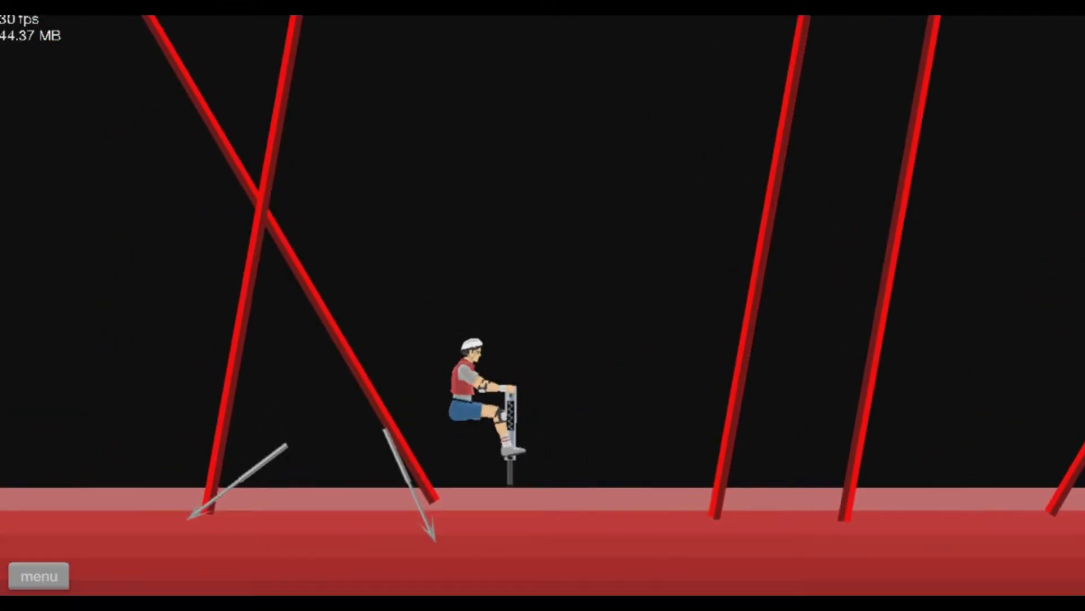
key("Up")
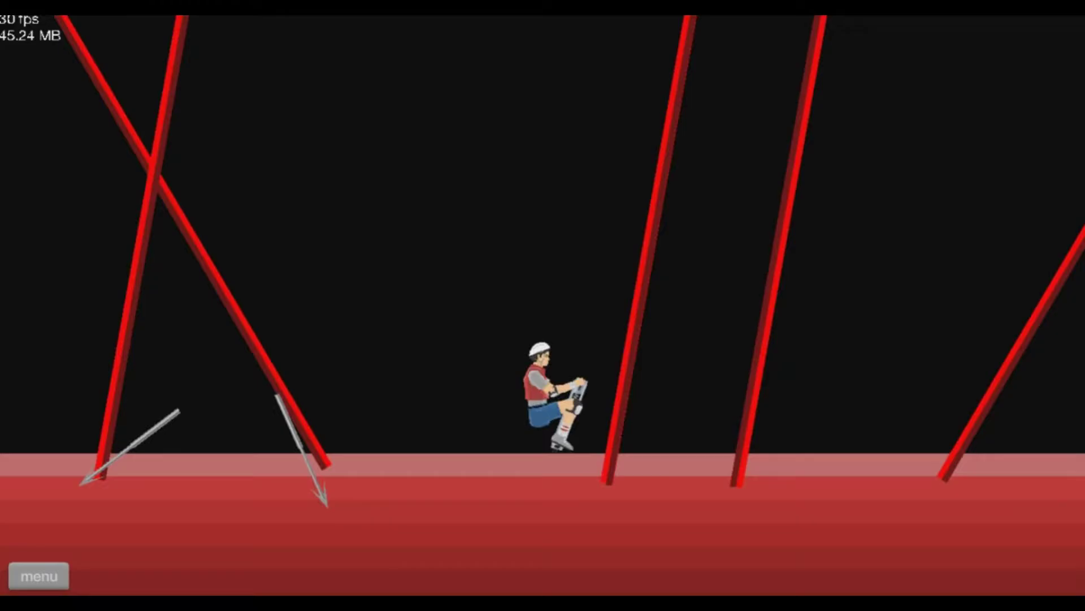
key("Up")
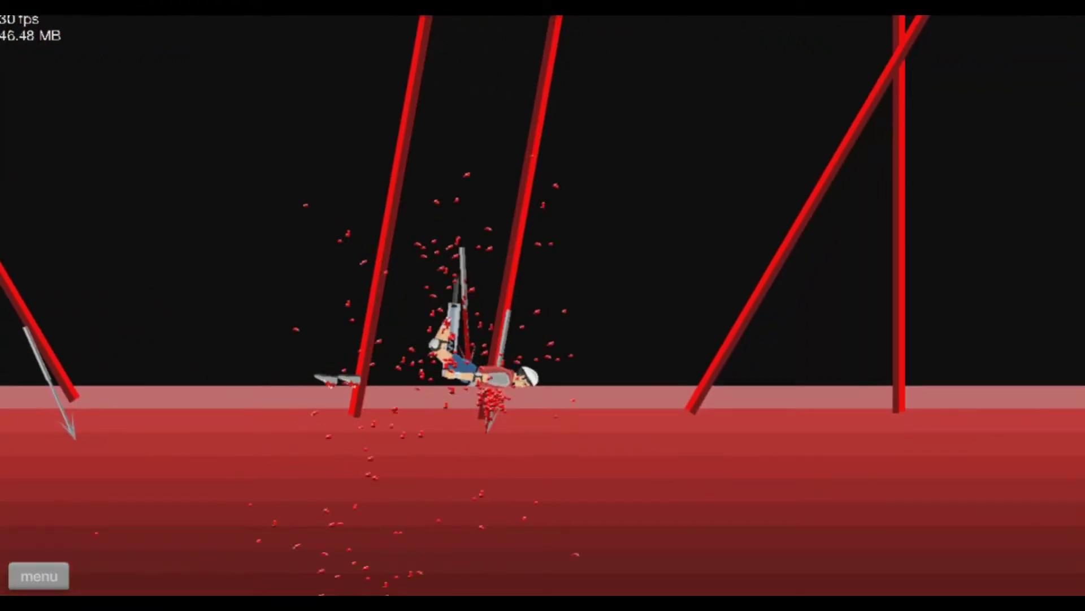
key("Escape")
key("Escape")
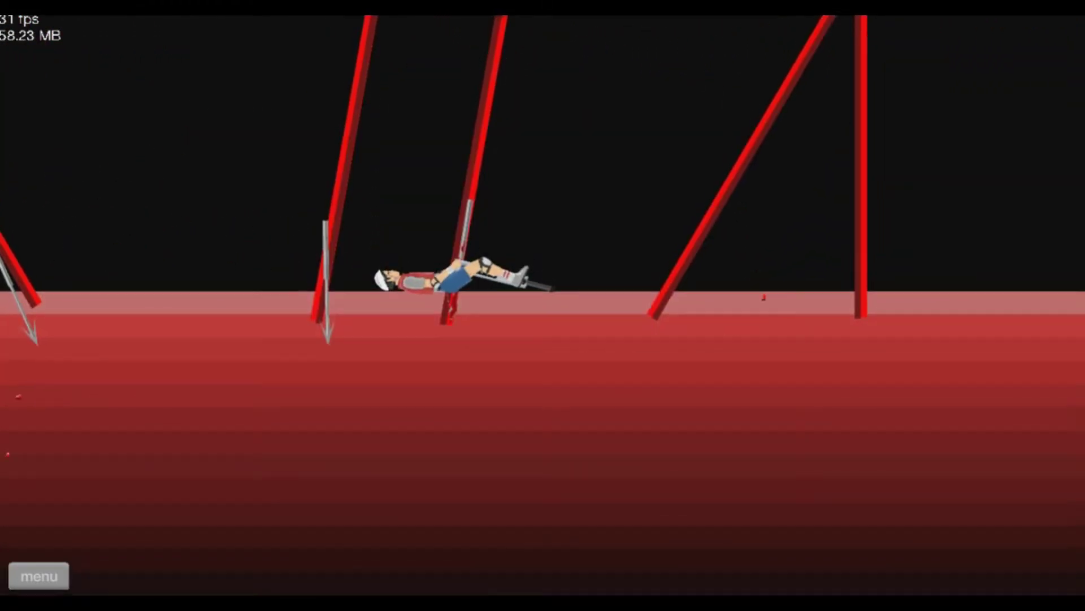
key("Return")
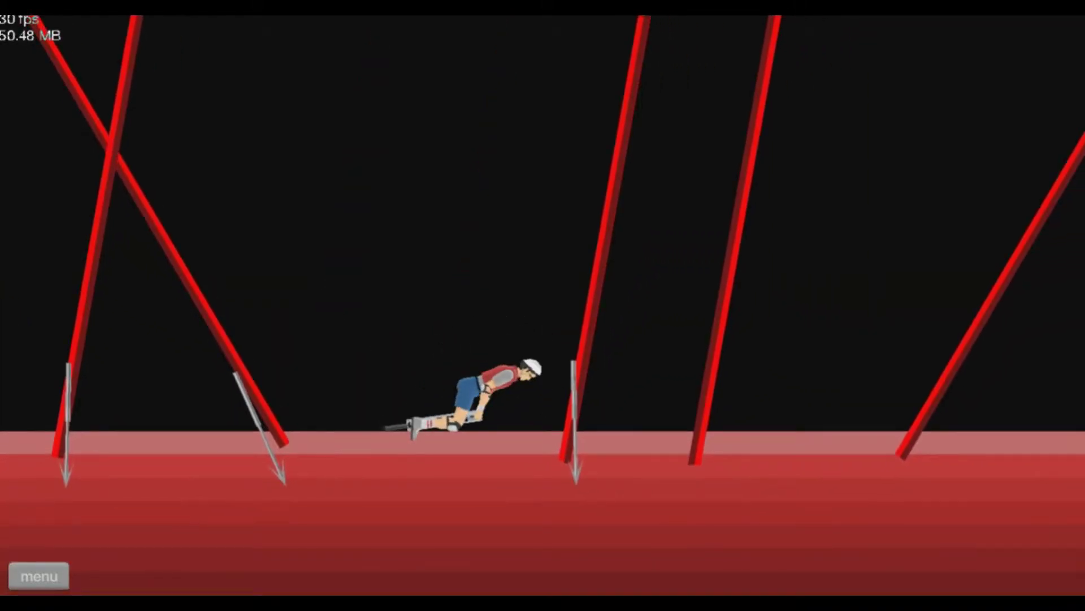
Step: Hop through the poles, respawn at the Good-pole checkpoint and bounce to the finish flag
key("space")
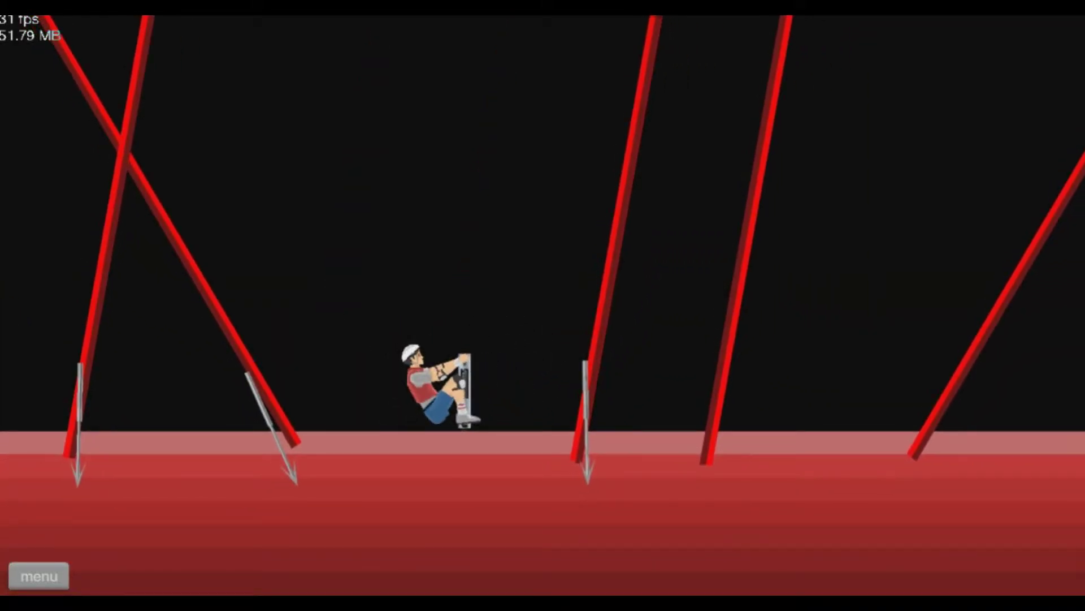
key("Return")
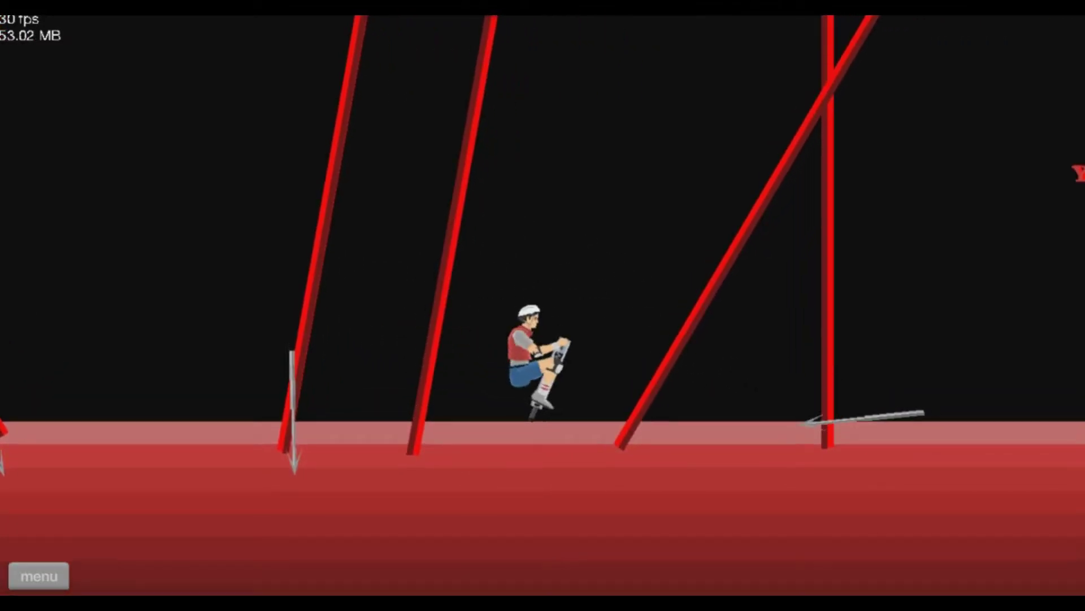
key("space")
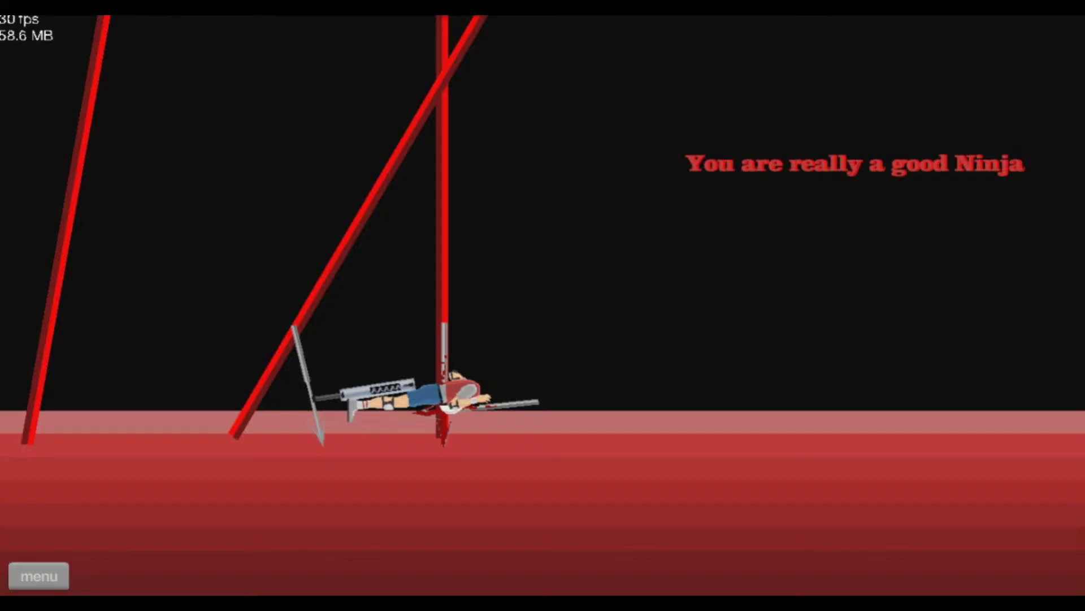
key("Return")
key("space")
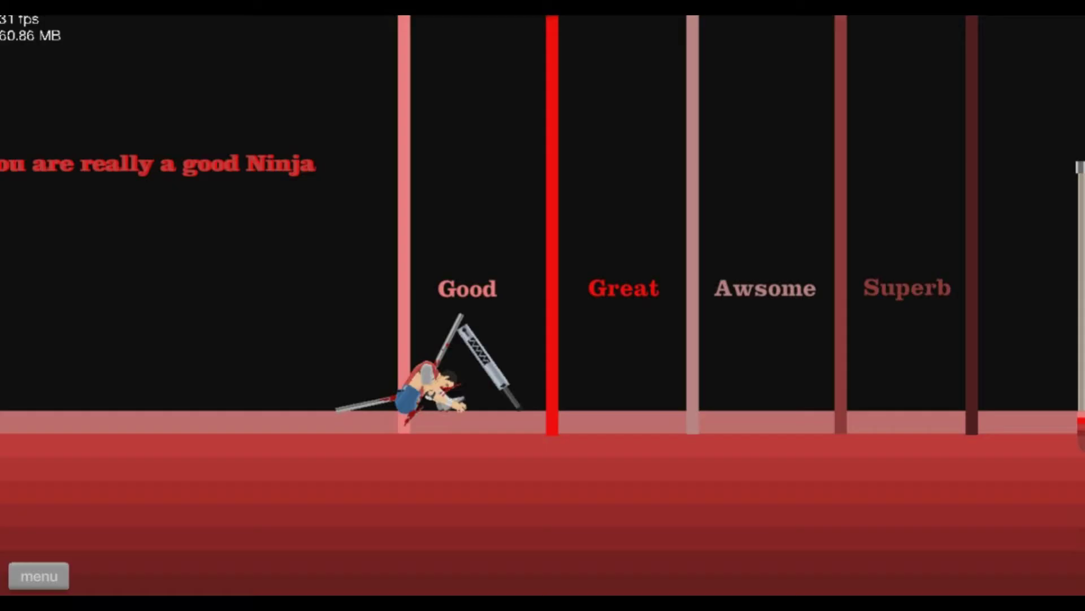
key("Return")
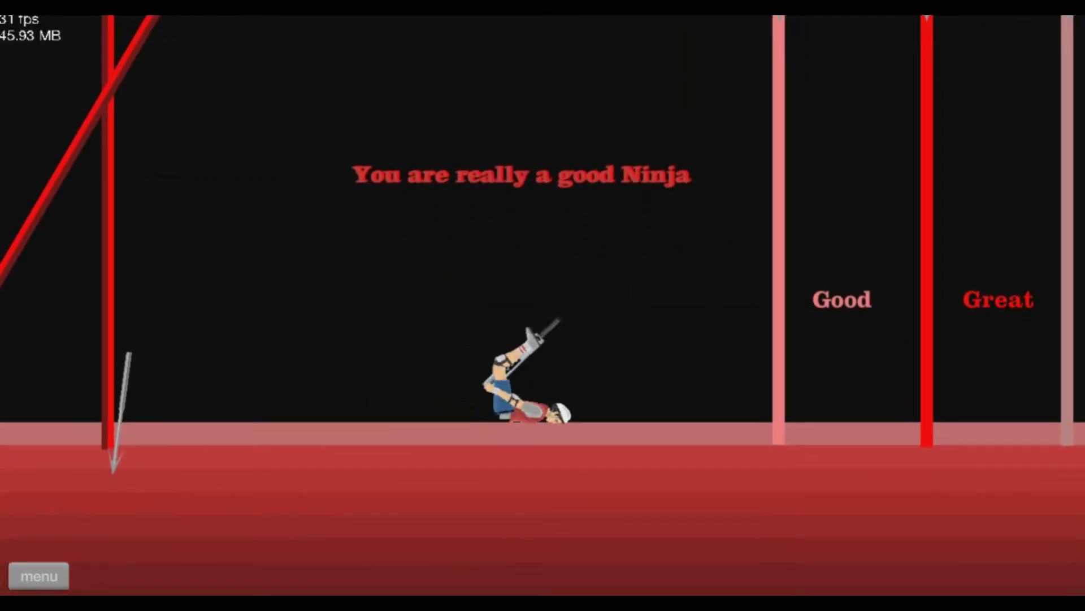
key("Return")
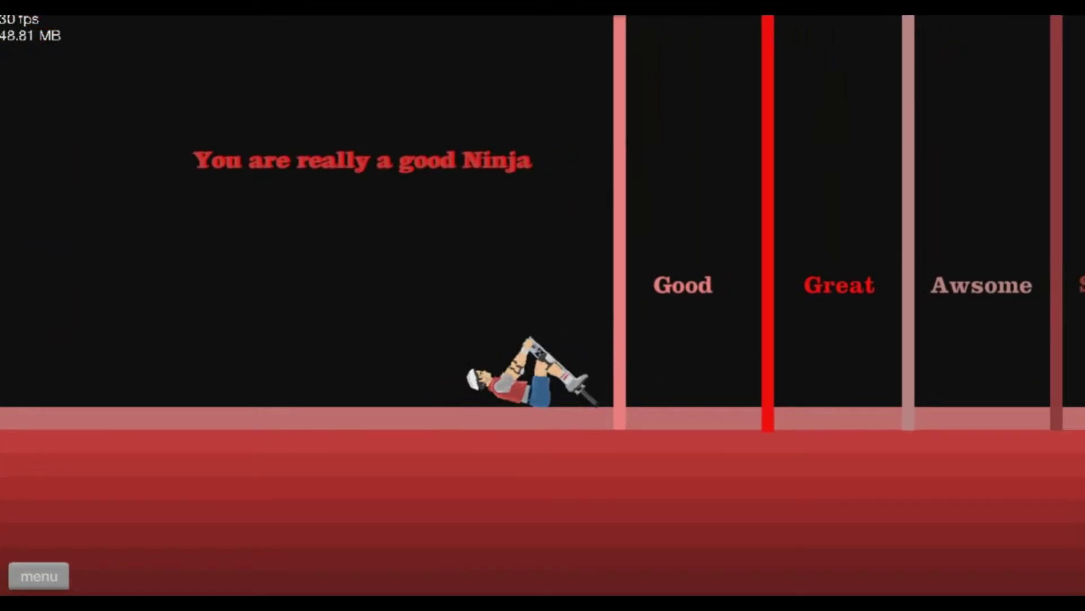
key("Return")
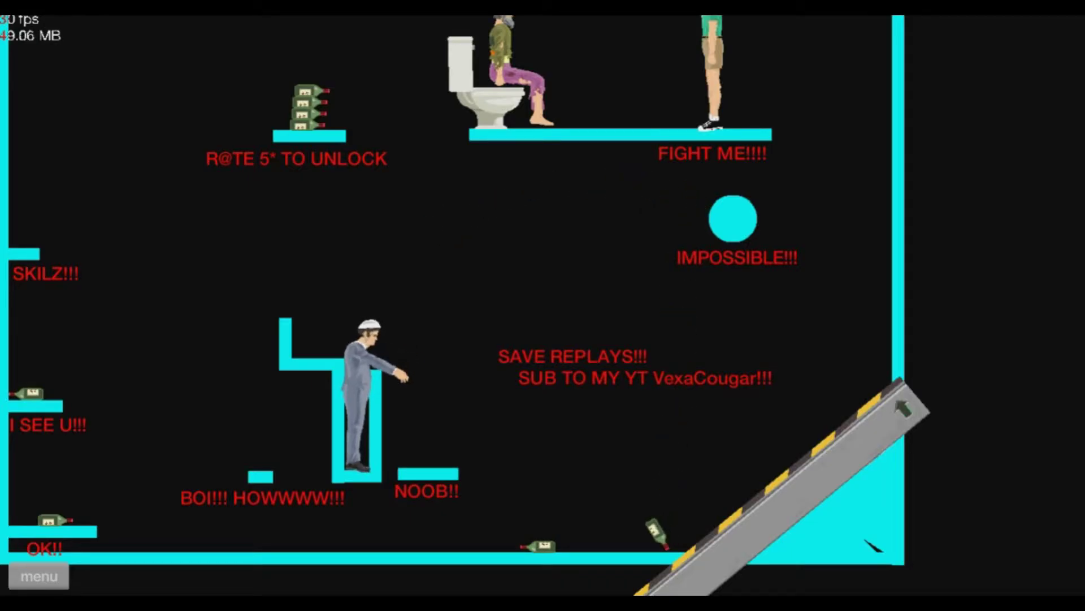
Step: Press Escape to pause BOTTLE FLIP BOI! and show its level menu
key("Escape")
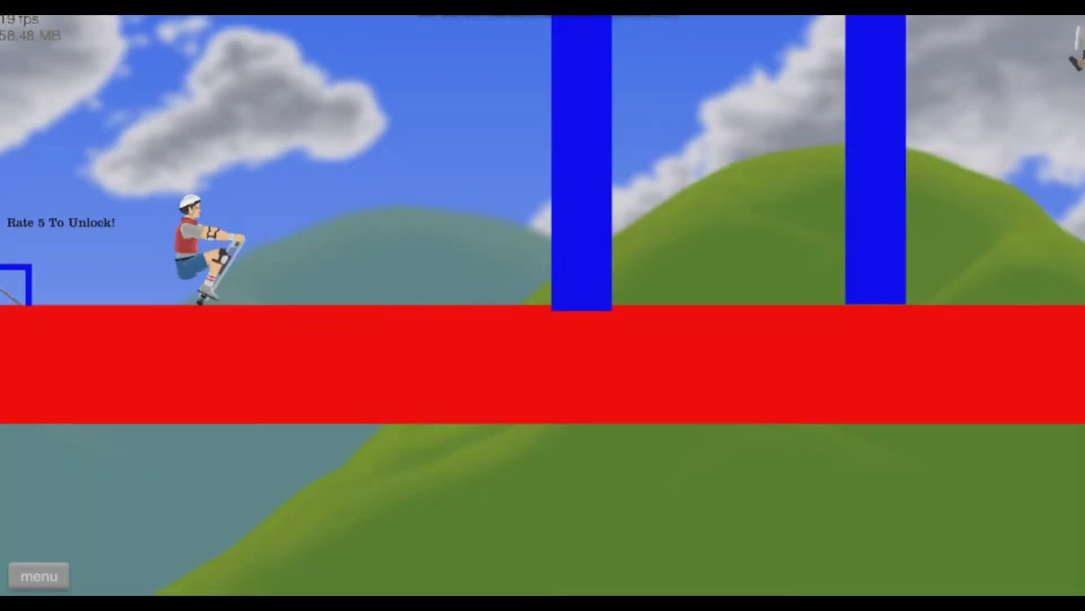
Step: Hop forward, leap high and bounce onto the blue pillar into the Santa boss
key("Up")
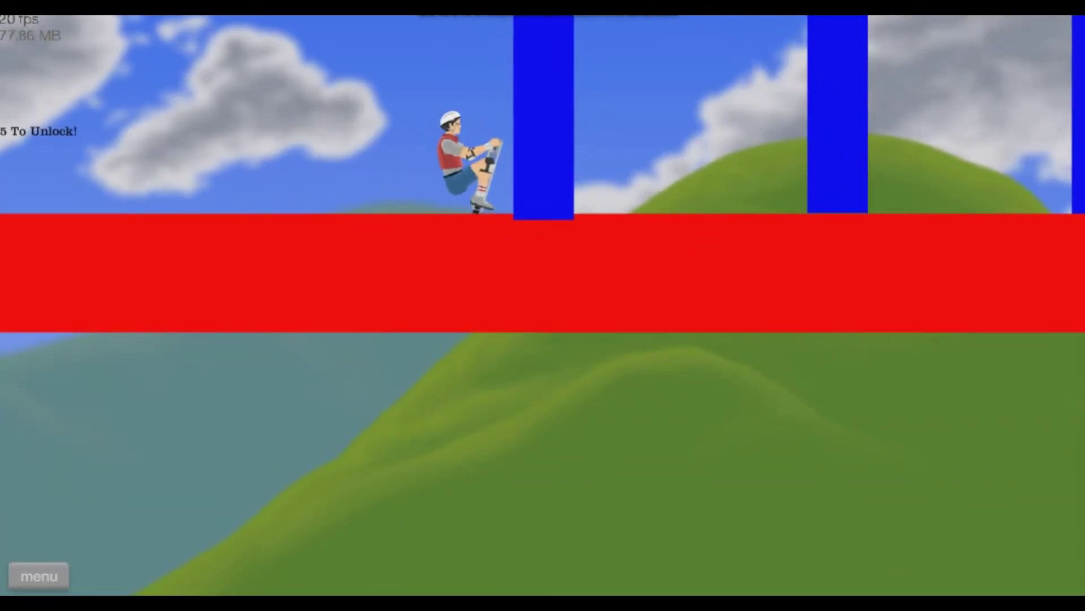
key("space")
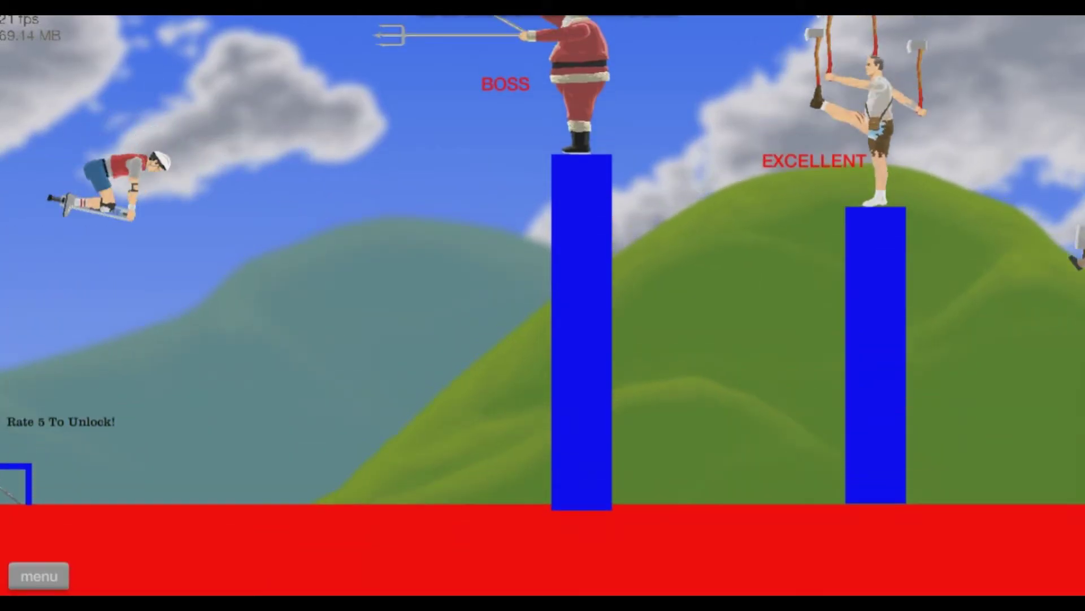
key("Right")
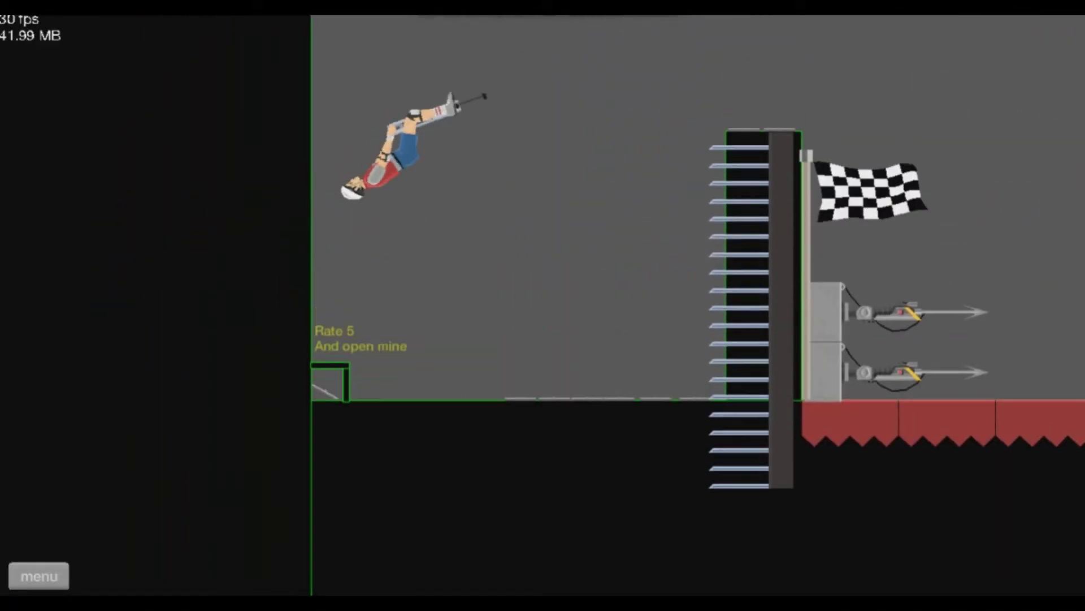
Step: Restart Imposible 99999999% twice, then hop toward the finish flag
key("Escape")
key("Return")
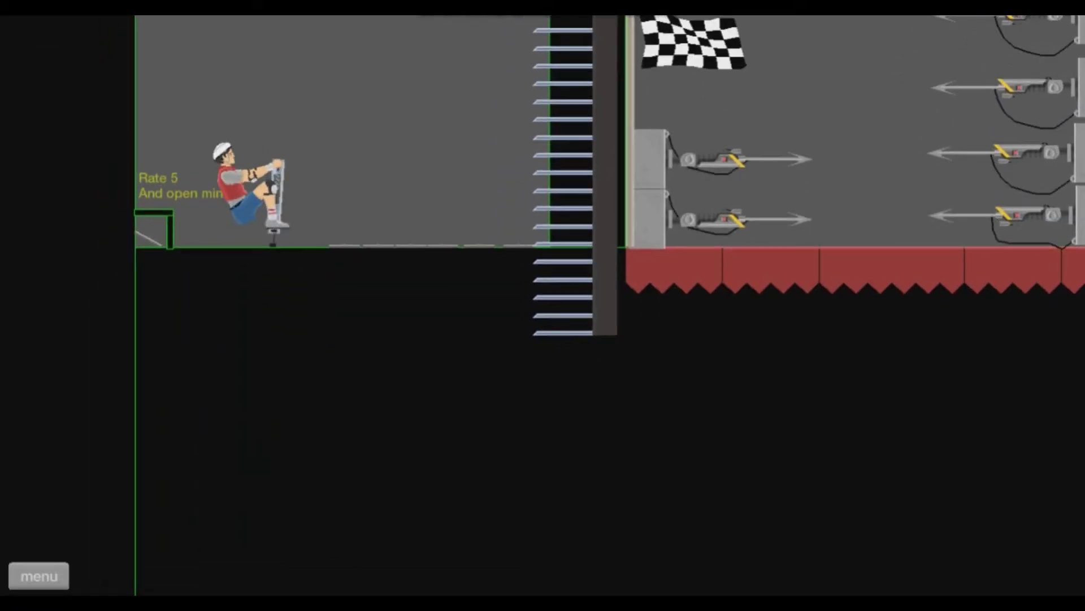
key("space")
key("Escape")
key("Return")
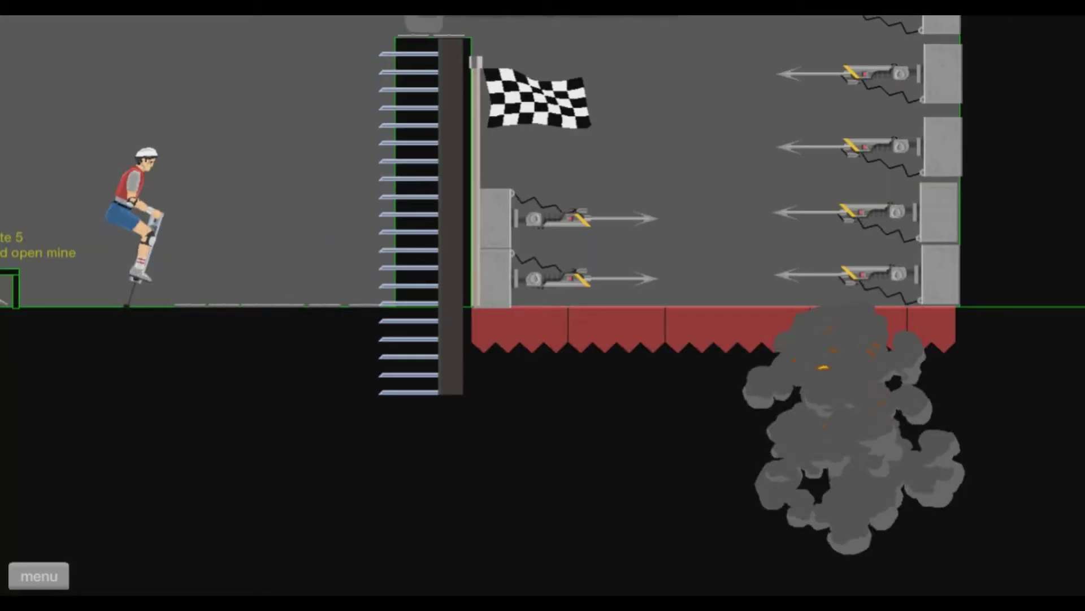
key("space")
Step: Restart after a mine explosion and hop forward past the mine
key("Escape")
key("Return")
key("space")
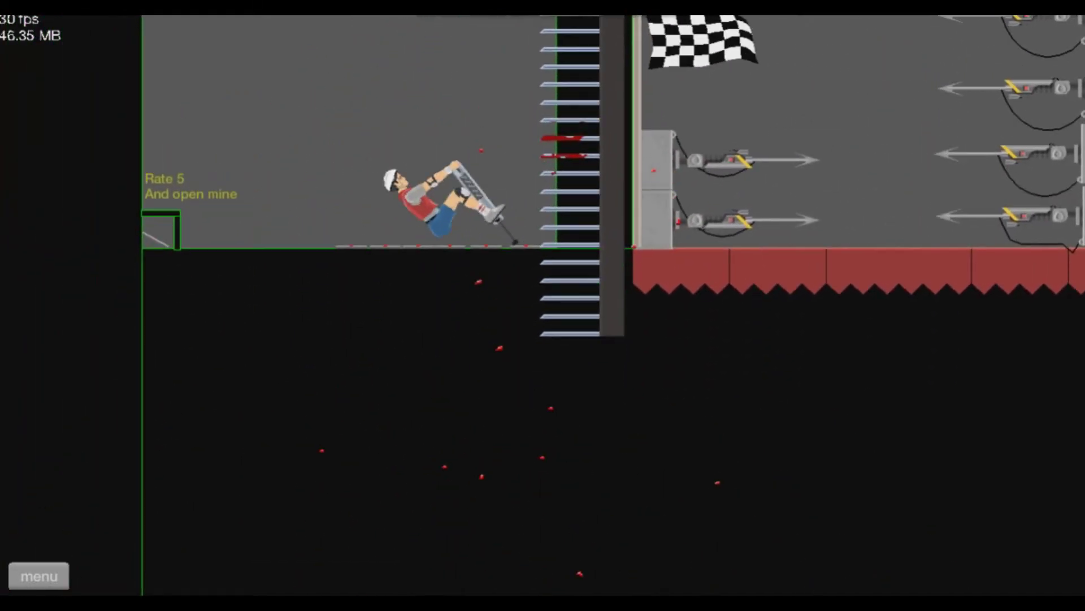
key("Escape")
key("Return")
key("Right")
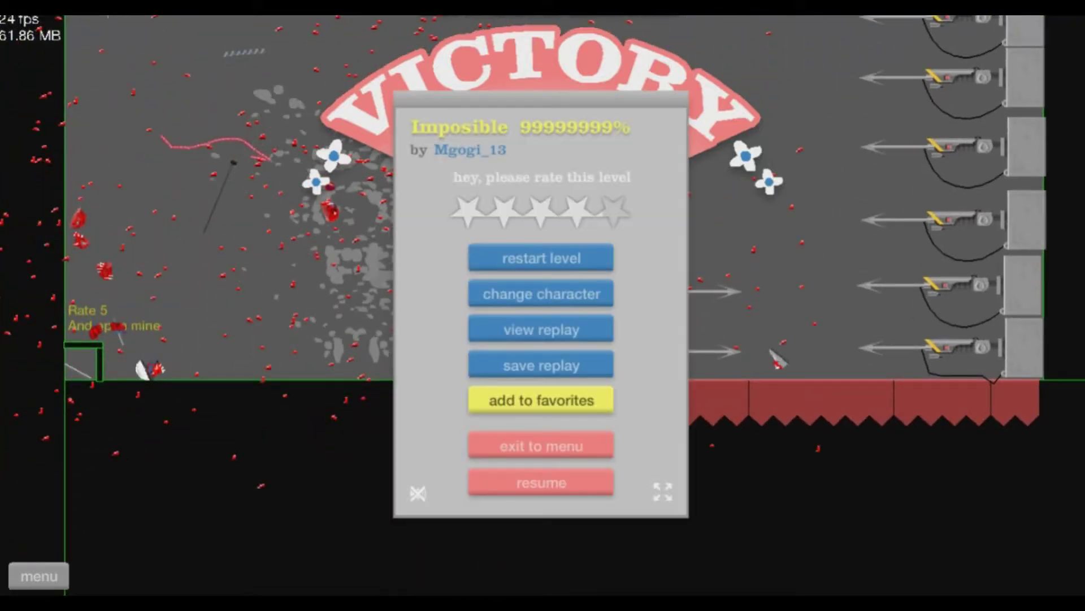
key("Return")
key("Right")
Step: Keep restarting and hopping forward, dying on the ceiling spikes
key("Escape")
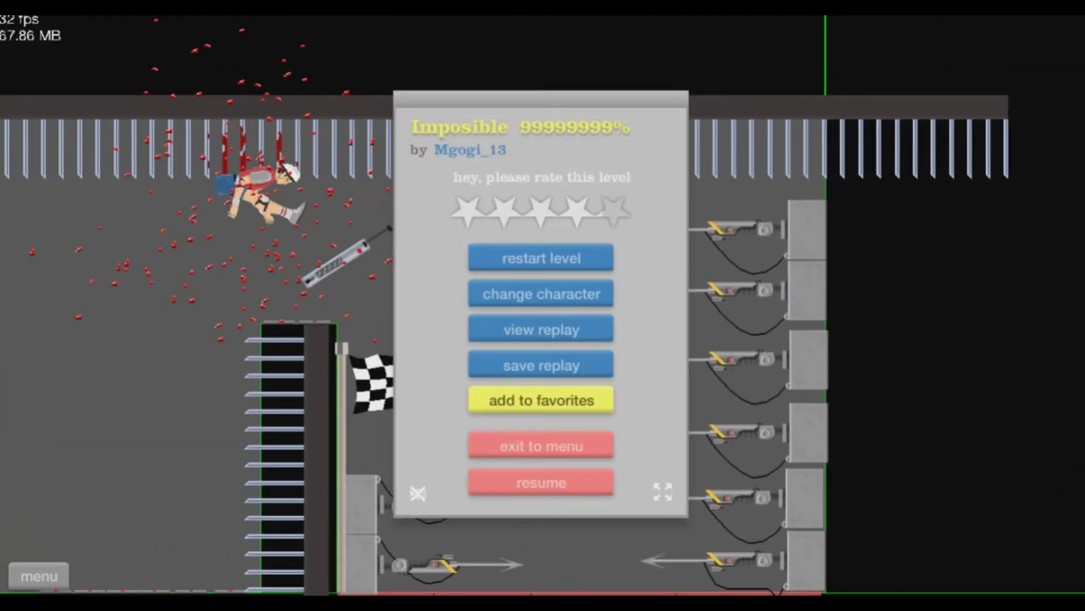
key("Return")
key("Right")
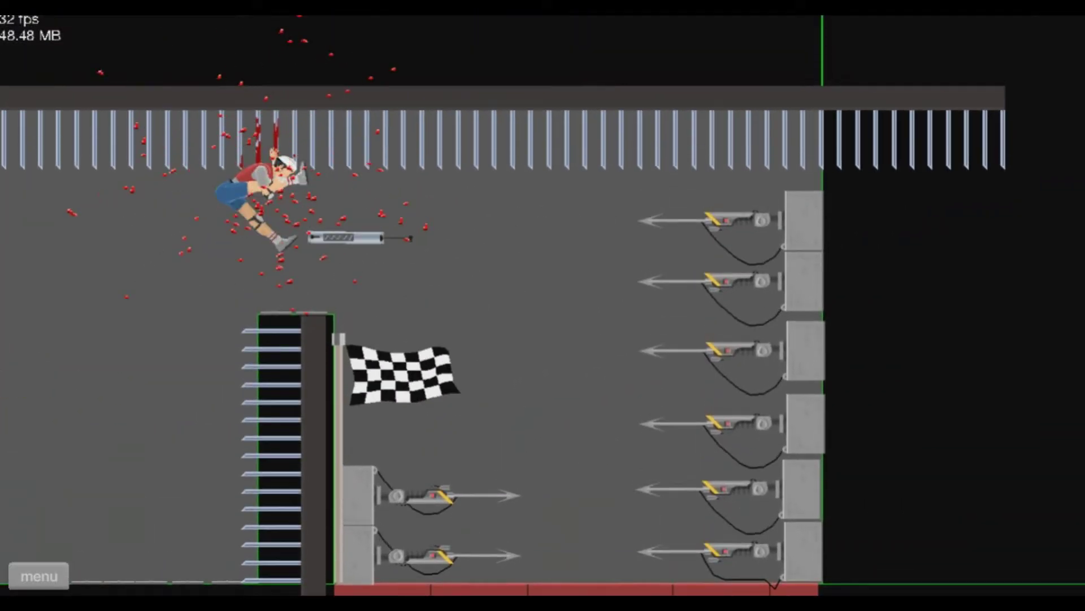
key("Escape")
key("Return")
key("Right")
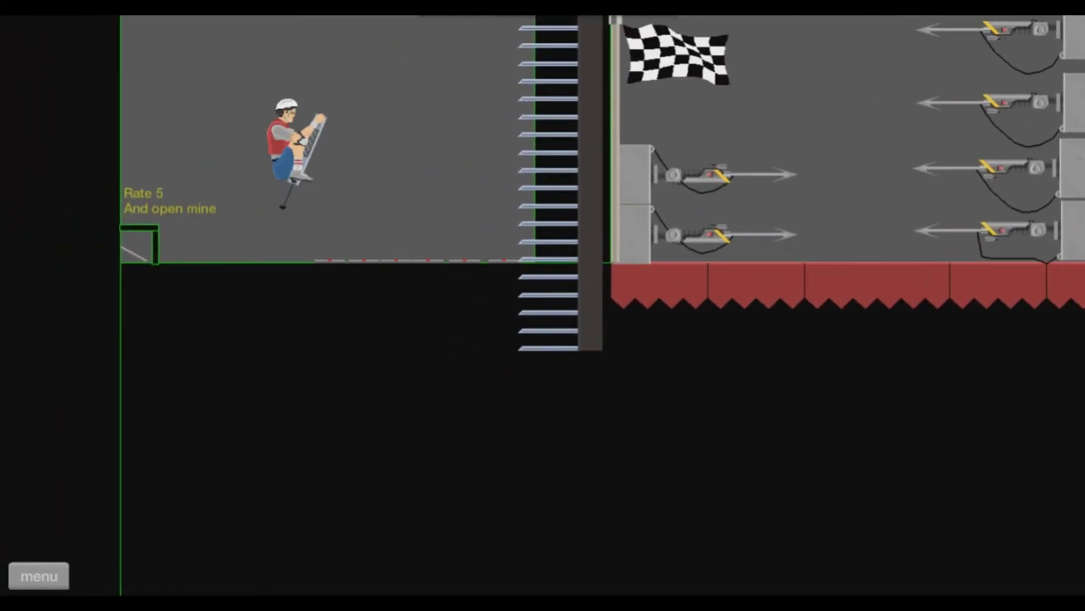
key("Escape")
key("Return")
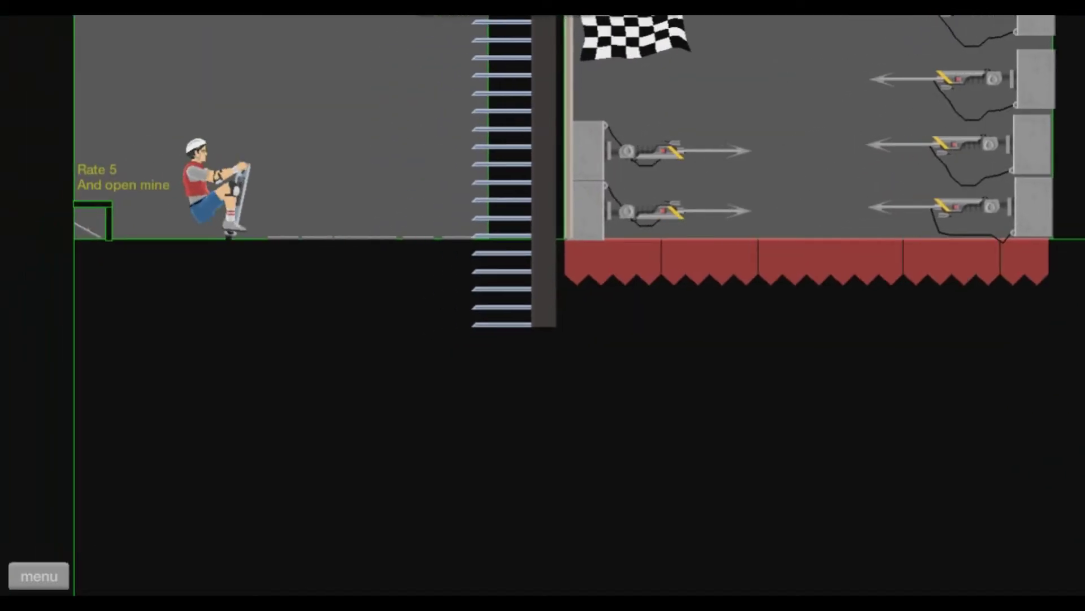
key("Right")
Step: Restart after more crashes and launch forward again, dying on the spikes
key("Escape")
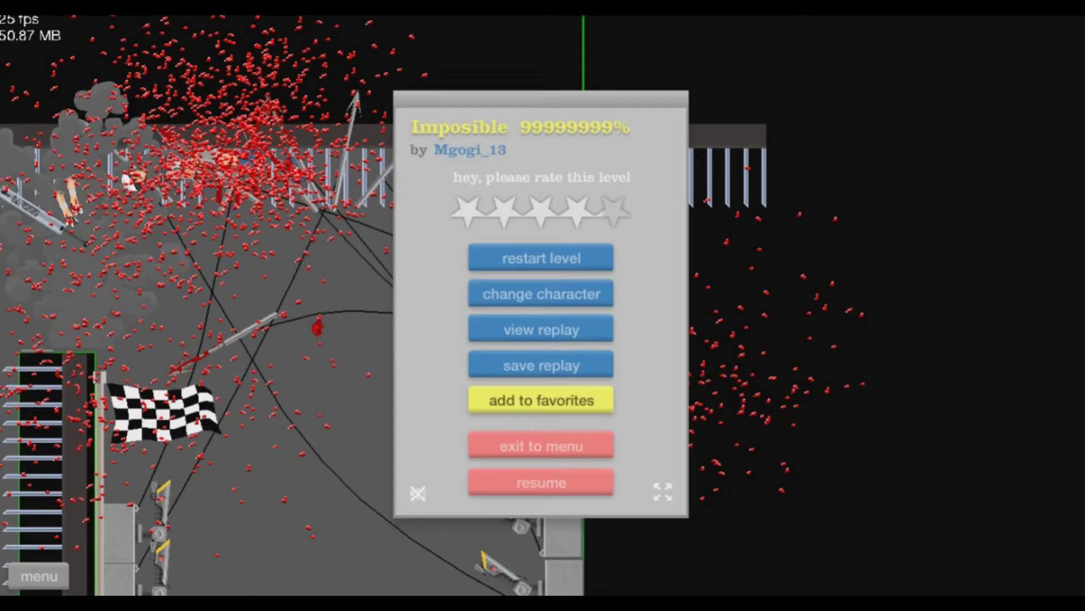
key("Return")
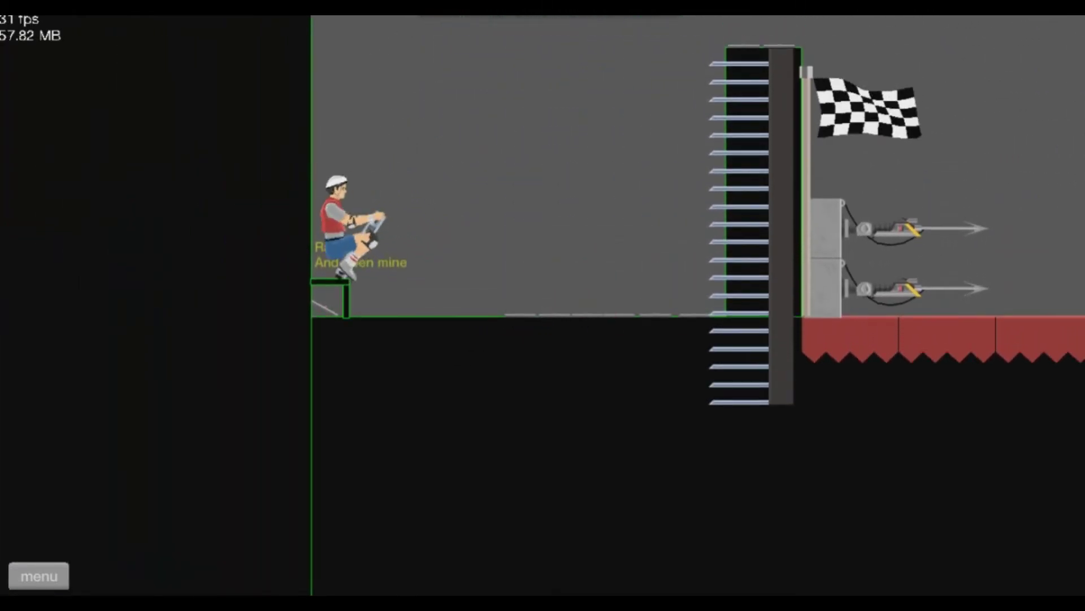
key("Right")
key("Right")
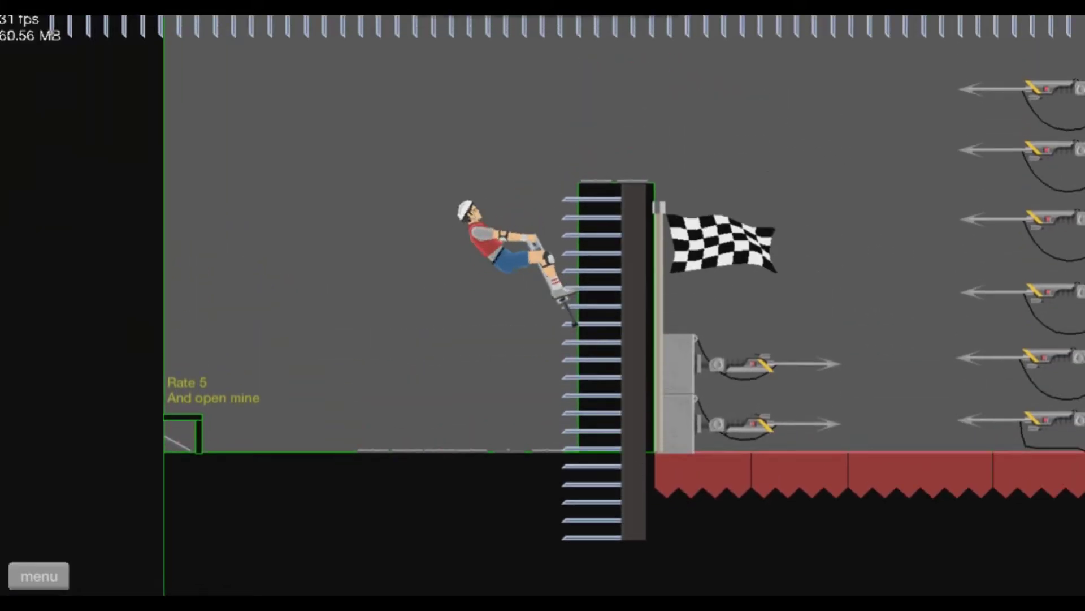
key("Escape")
key("Return")
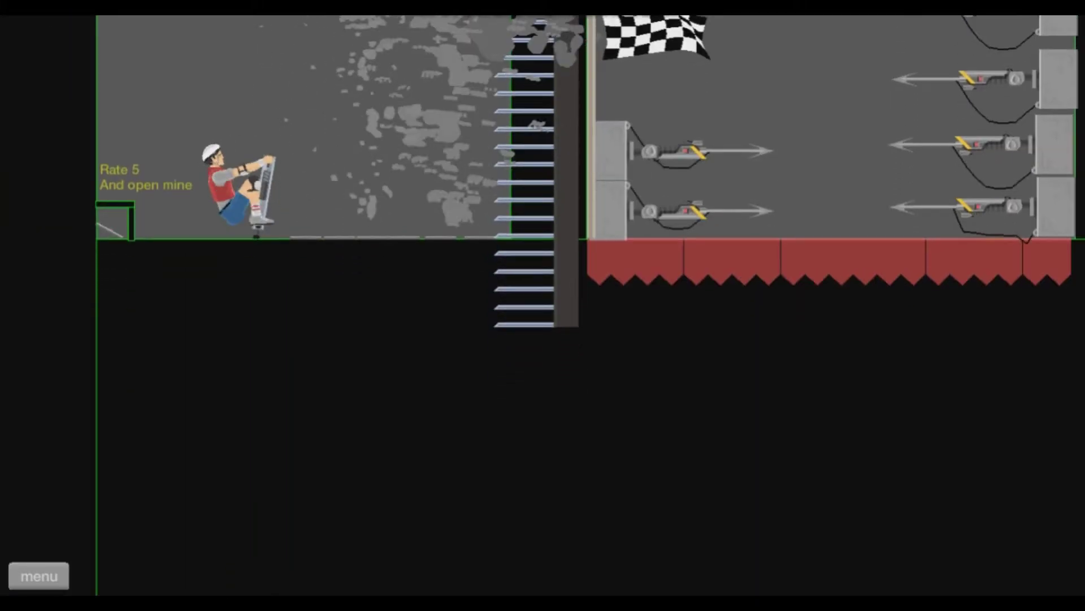
key("Right")
key("Escape")
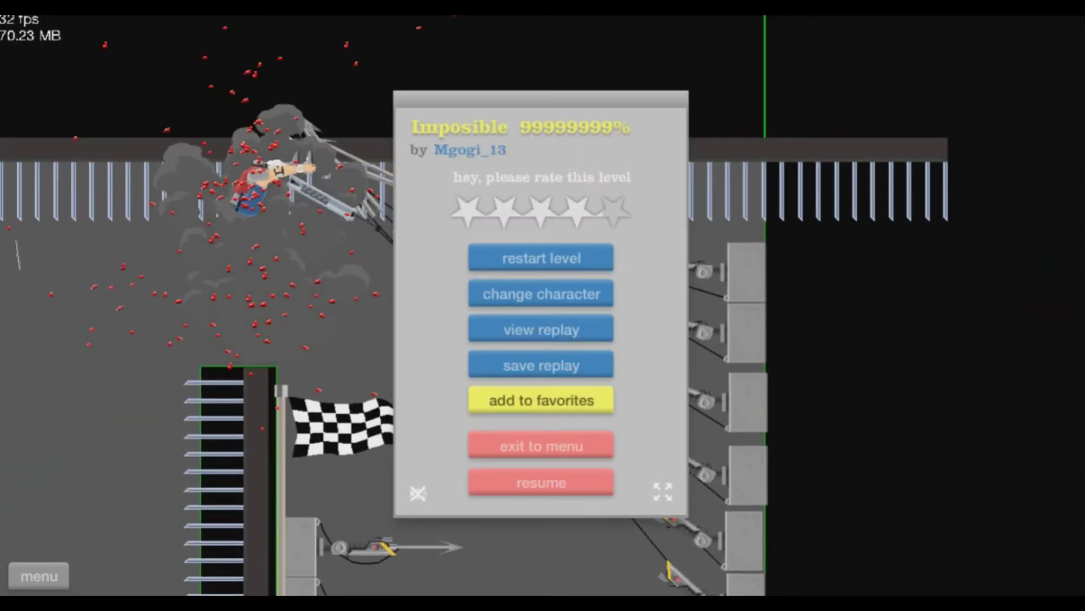
key("Return")
key("Right")
Step: Quickly restart Imposible 99999999% several times after early harpoon crashes
key("Escape")
key("Return")
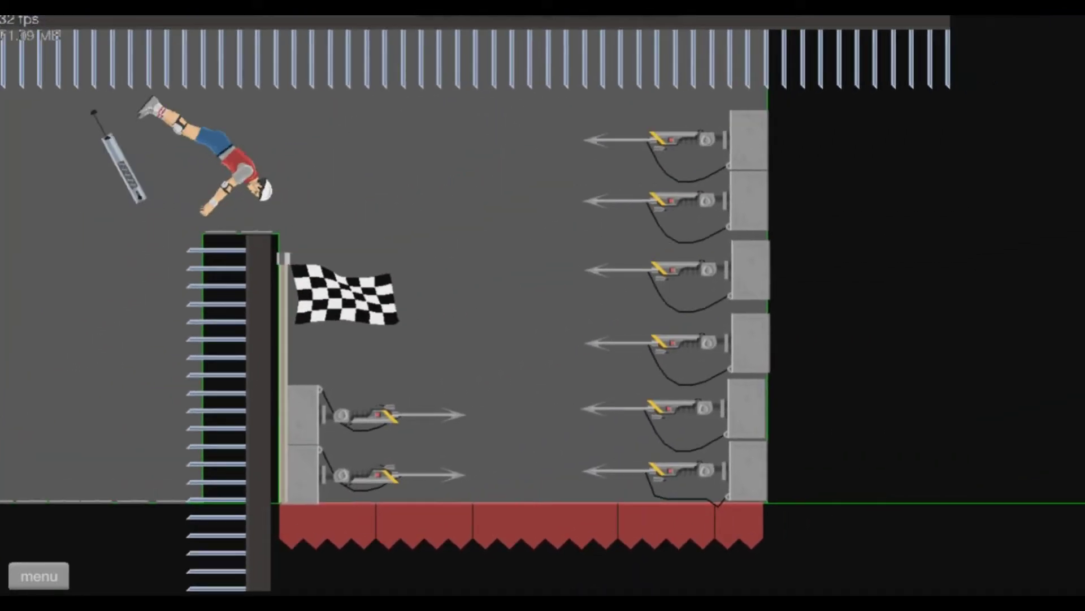
key("Escape")
key("Return")
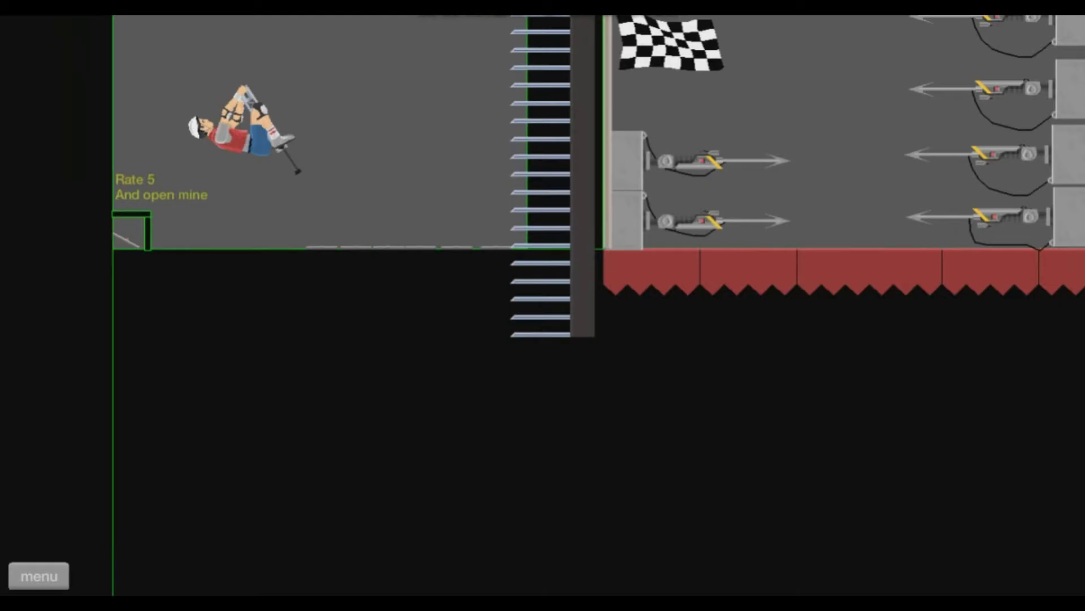
key("Escape")
key("Return")
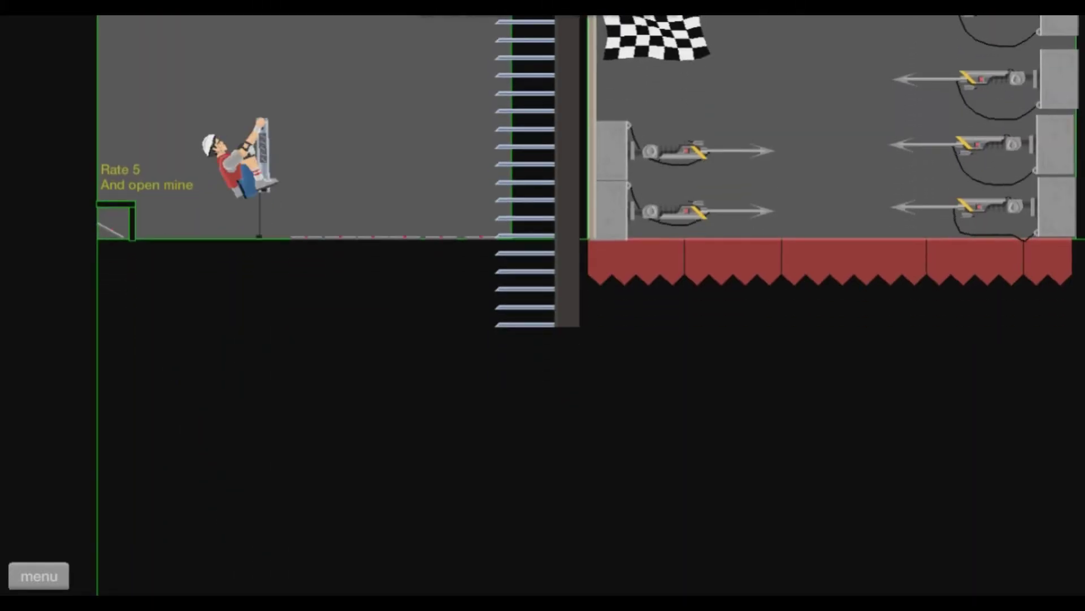
key("Escape")
key("Return")
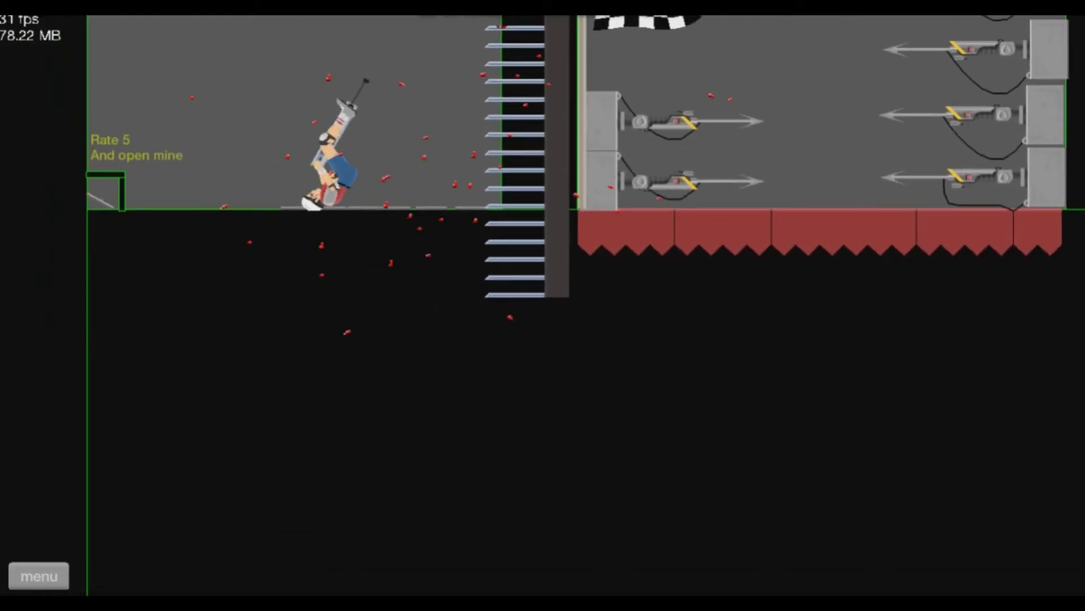
key("Return")
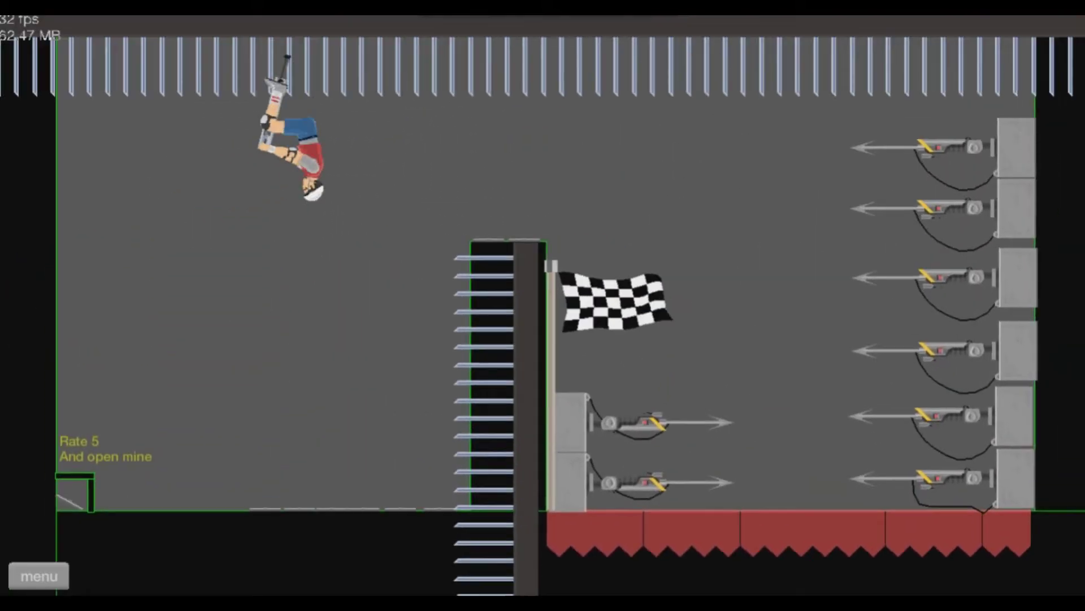
Step: Jump toward the spiked ladder, restarting after ceiling-spike and other crashes
key("Escape")
key("Return")
key("space")
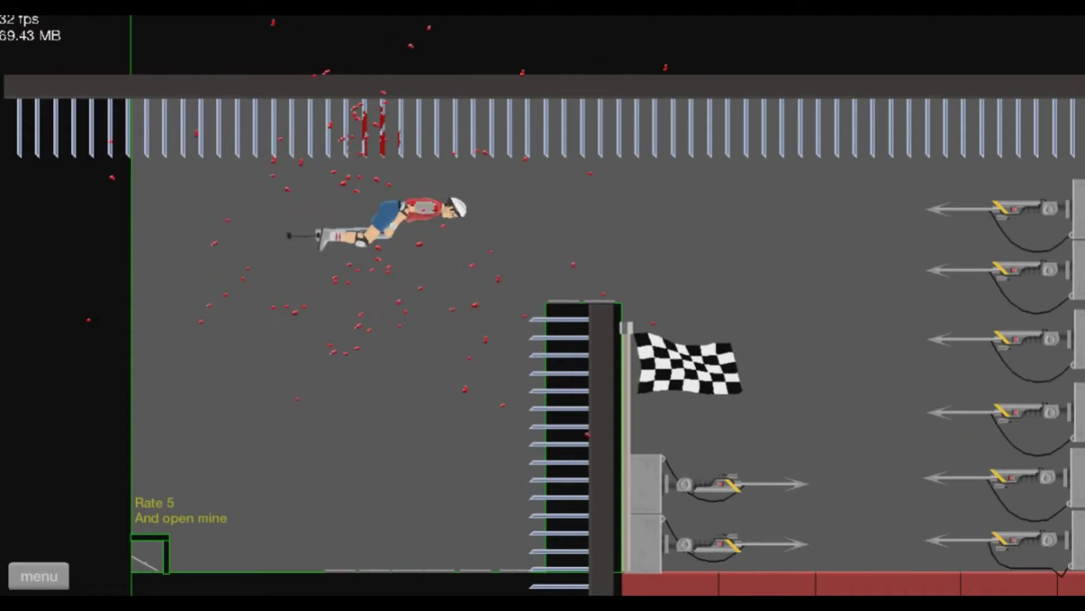
key("Return")
key("space")
key("Escape")
key("Return")
key("space")
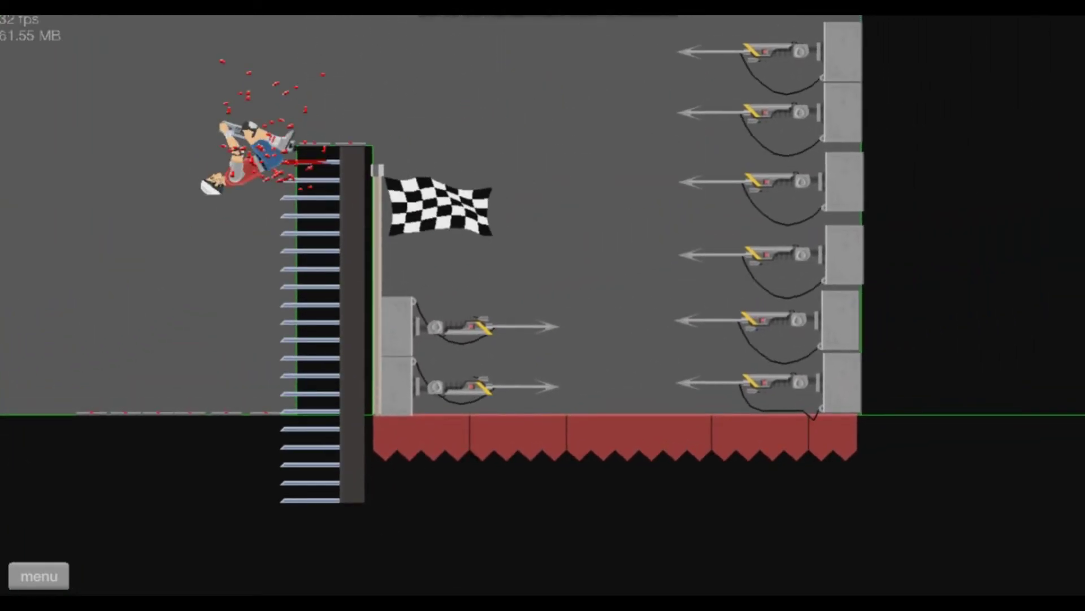
key("Escape")
key("Return")
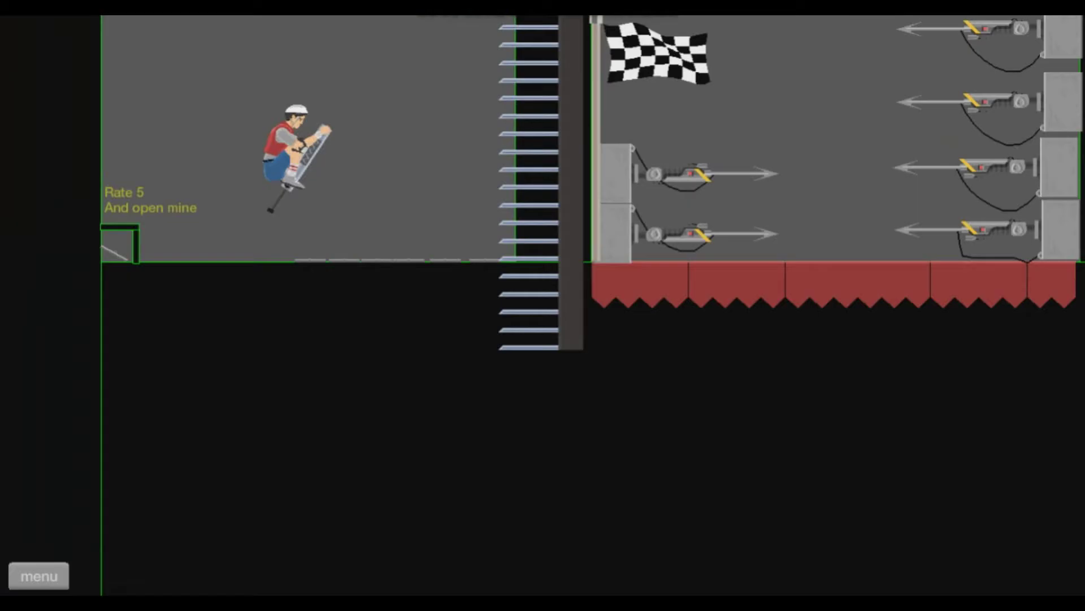
key("space")
Step: Try high leaps over the spiked ladder, restarting after harpoon hits and an explosion
key("Escape")
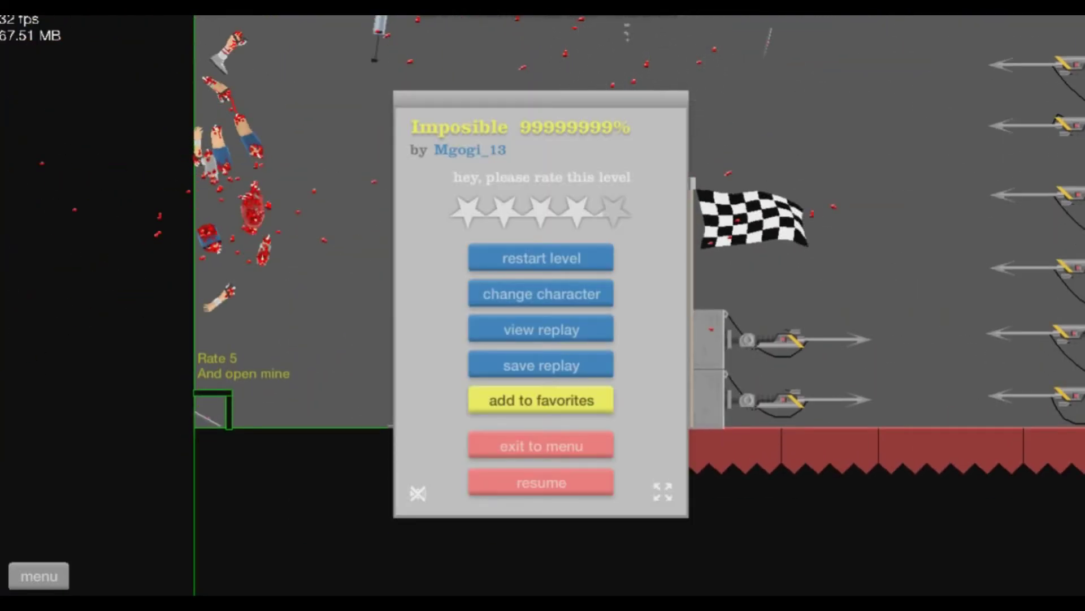
key("Return")
key("space")
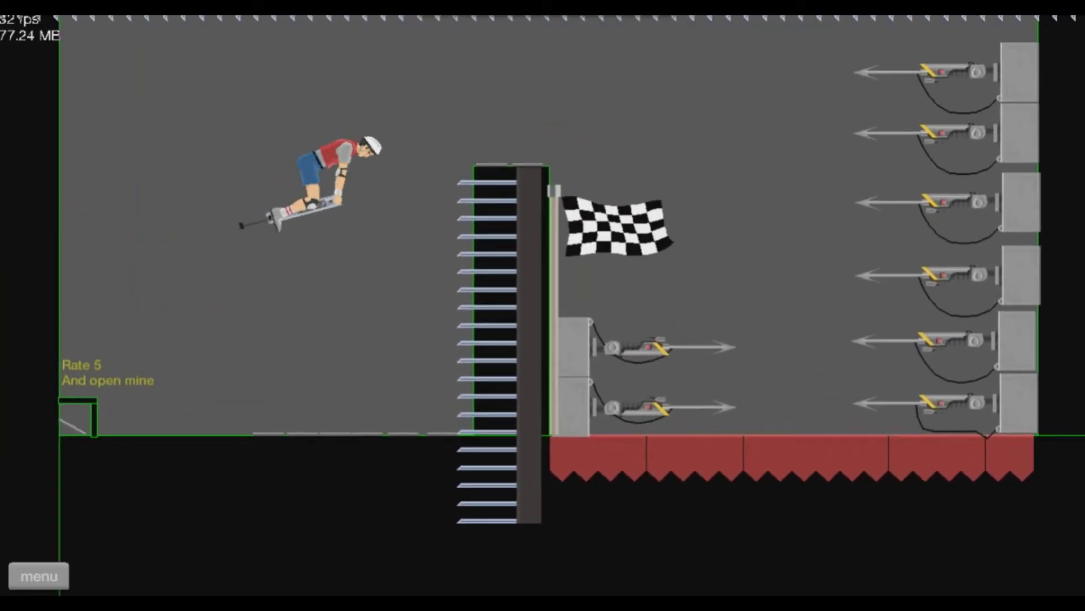
key("Escape")
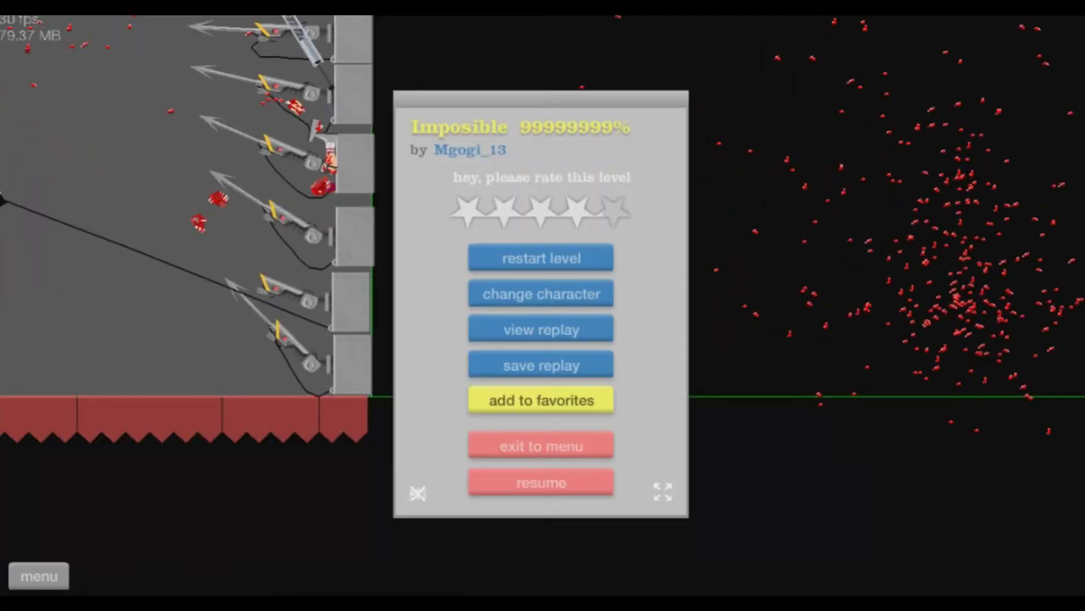
key("Return")
key("space")
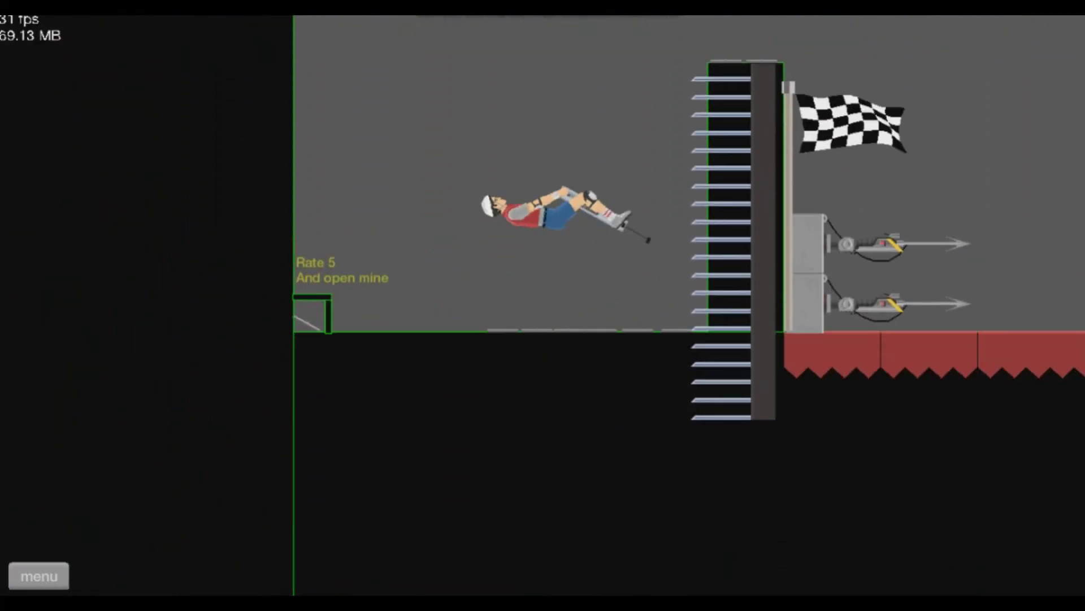
key("Escape")
key("Return")
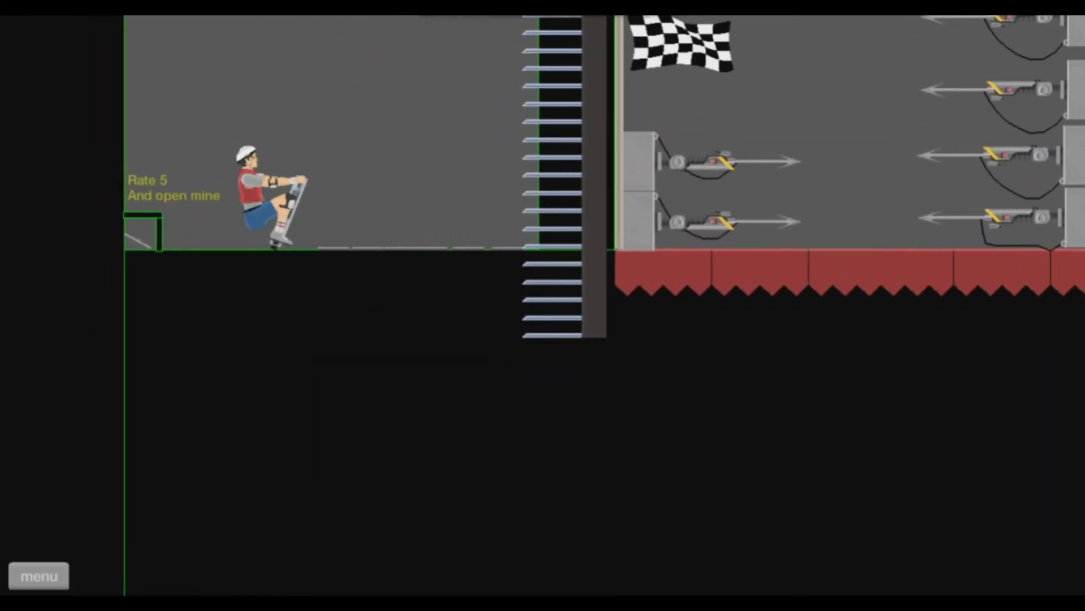
key("space")
key("Escape")
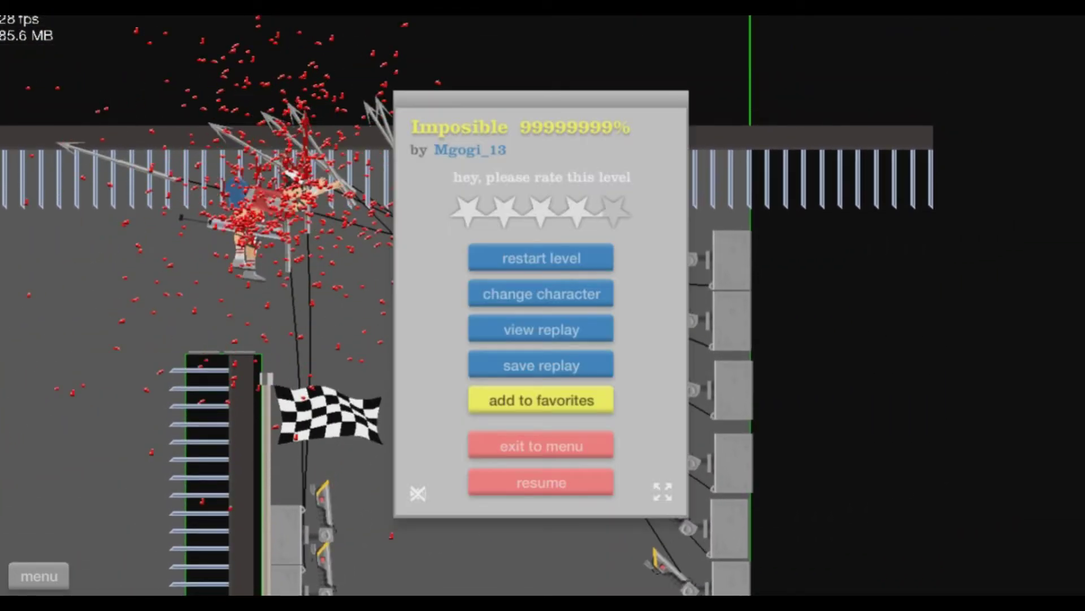
key("Return")
key("space")
key("Escape")
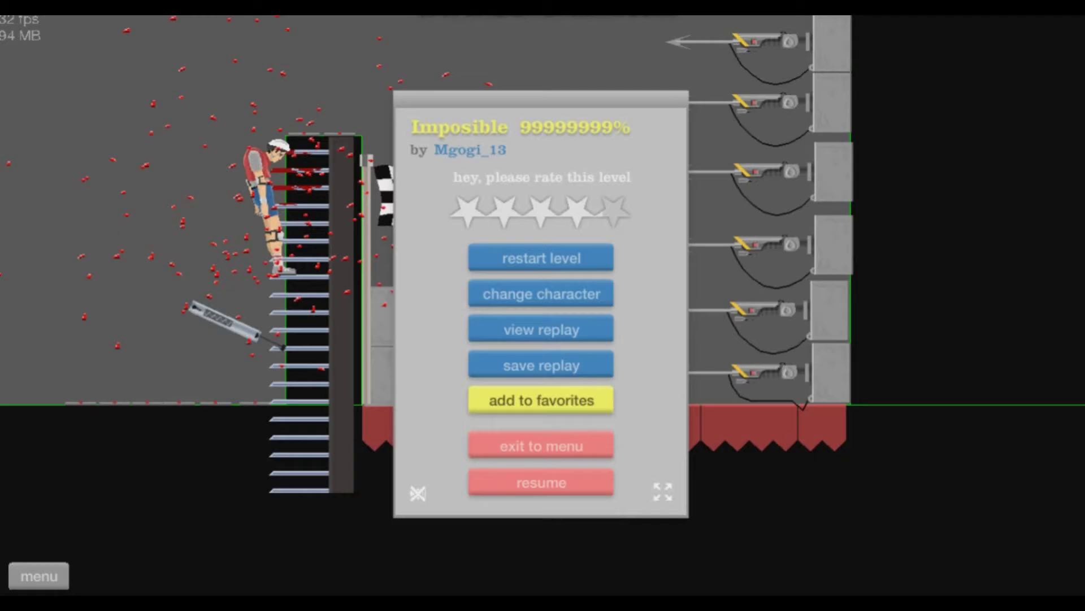
key("Return")
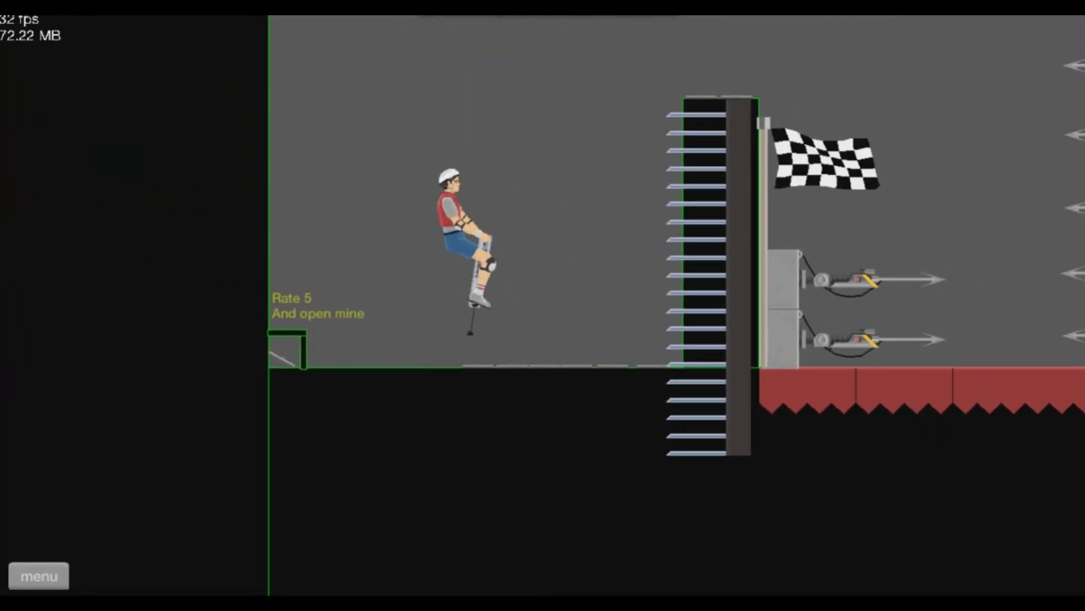
Step: Bounce up and right toward the finish flag, restarting after spike explosions
key("Escape")
key("Return")
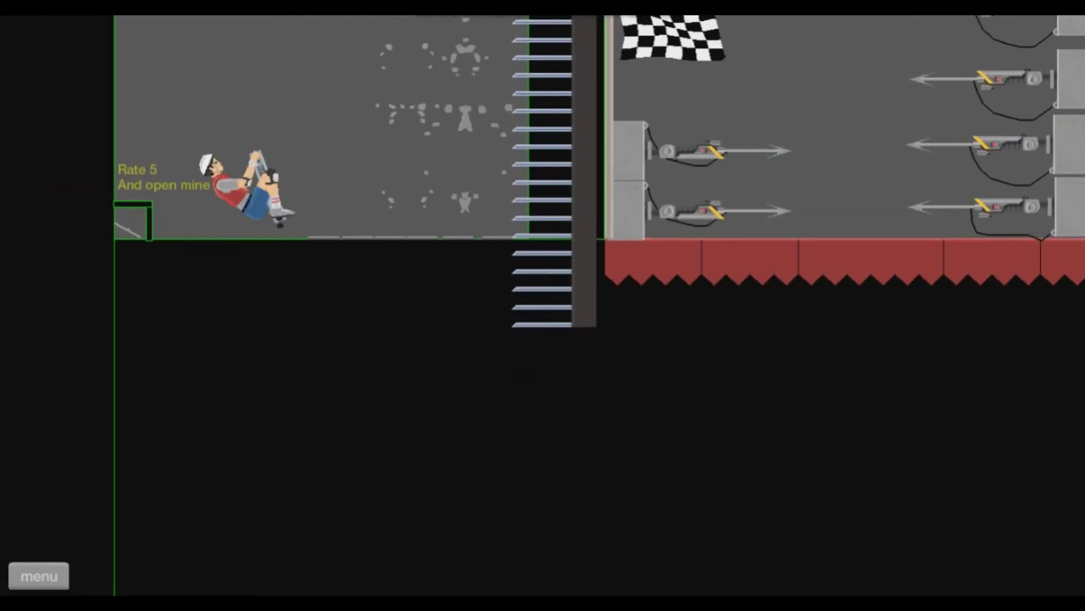
key("Escape")
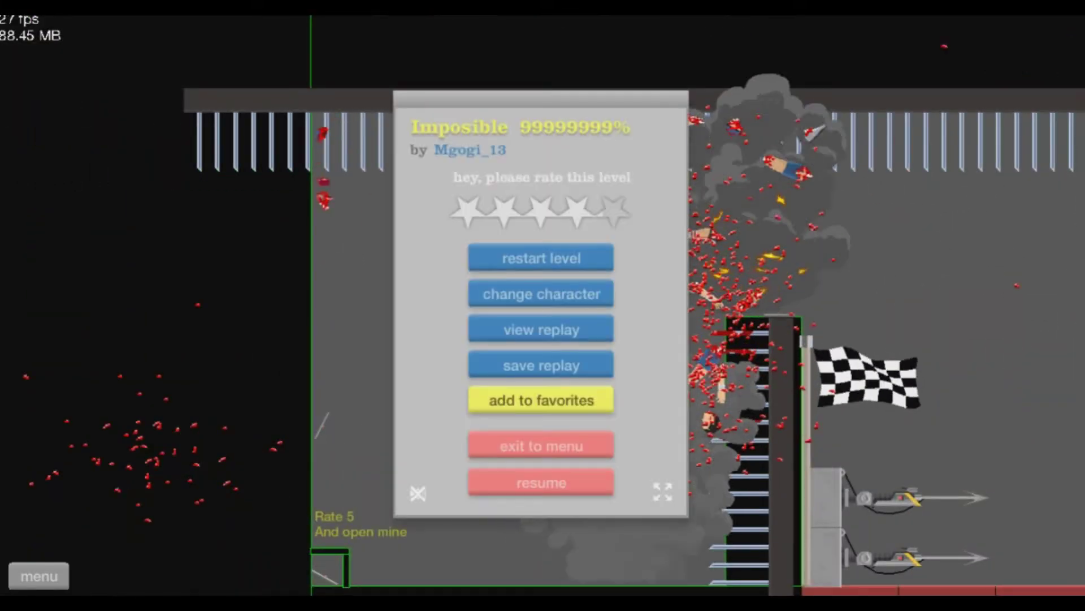
key("Return")
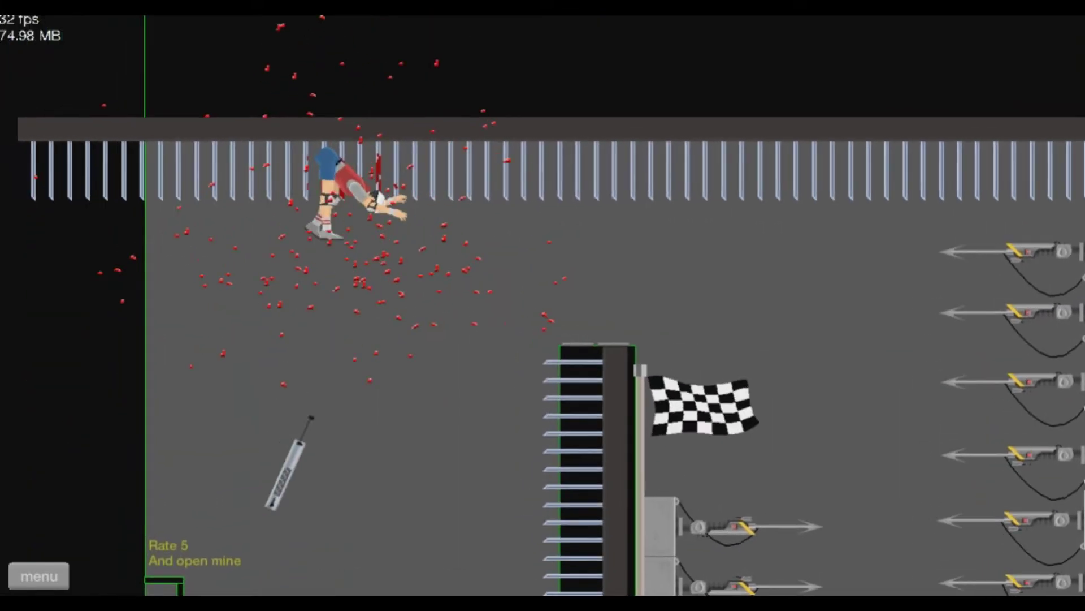
key("Escape")
key("Return")
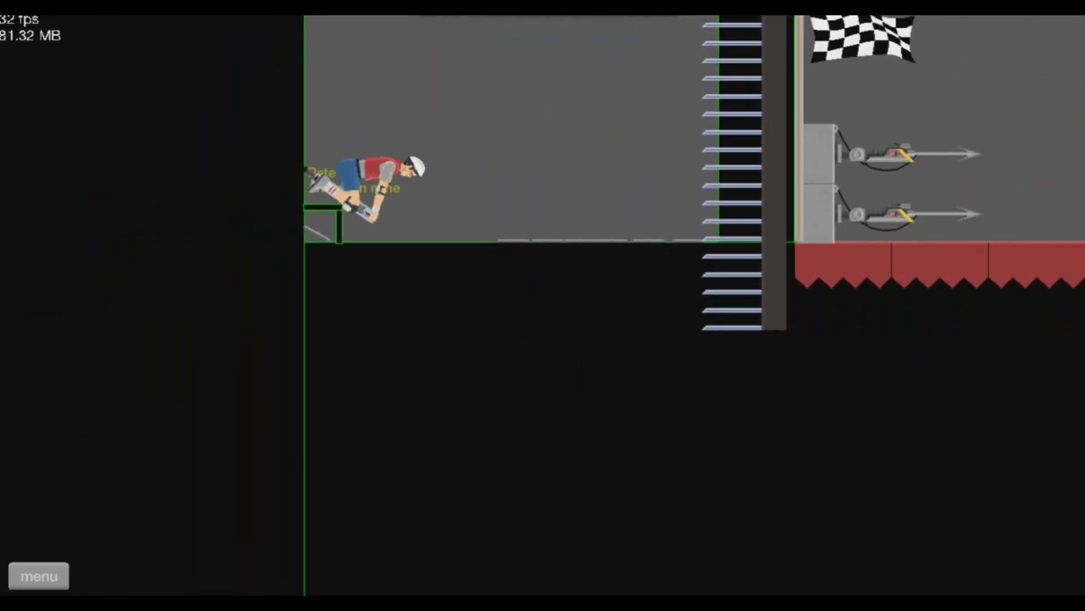
key("Escape")
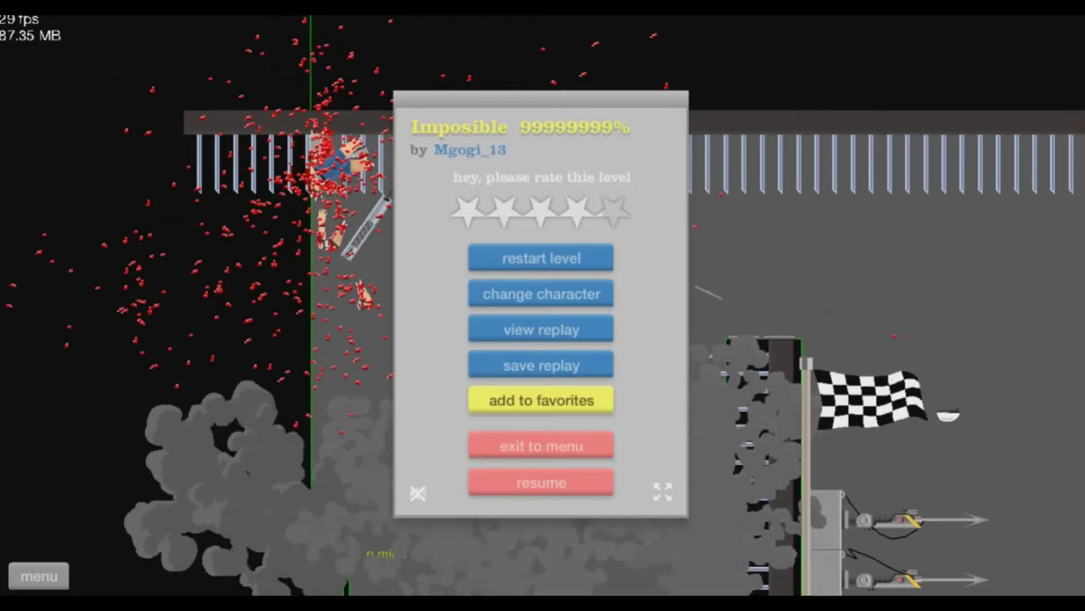
key("Return")
key("space")
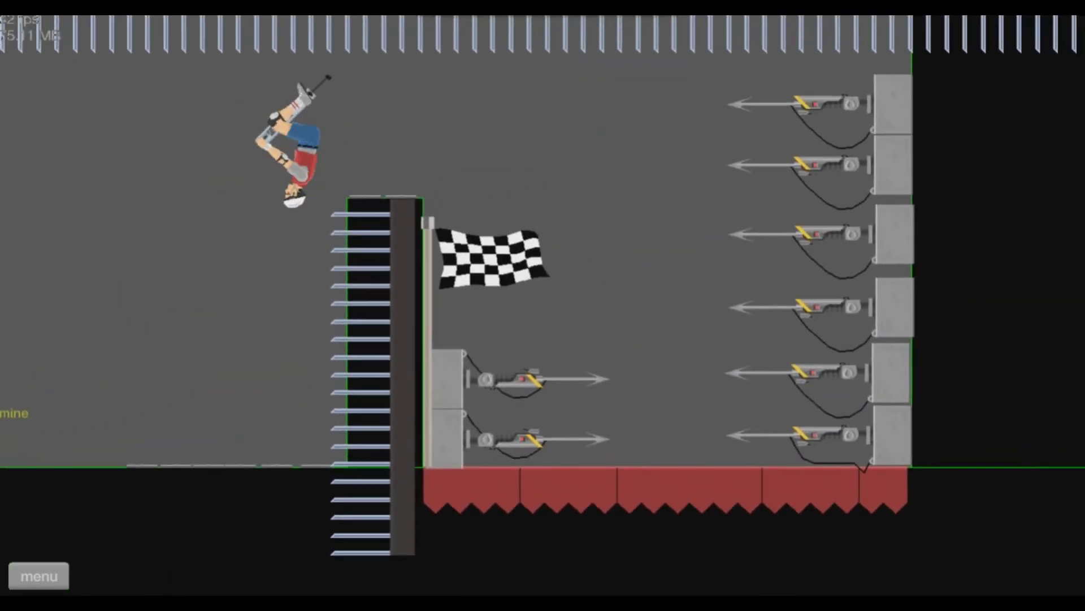
key("Escape")
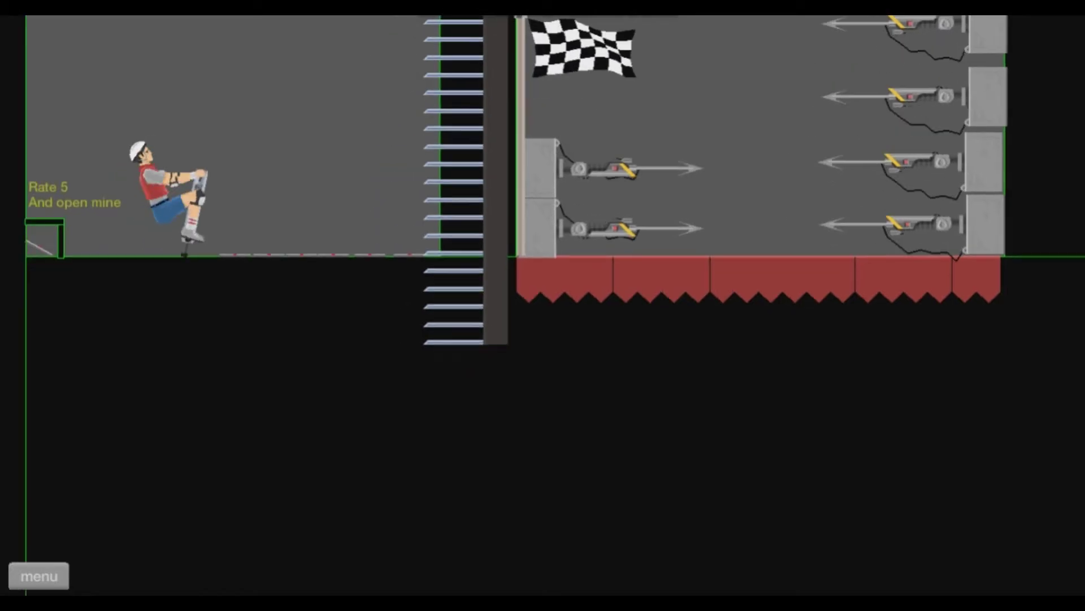
key("space")
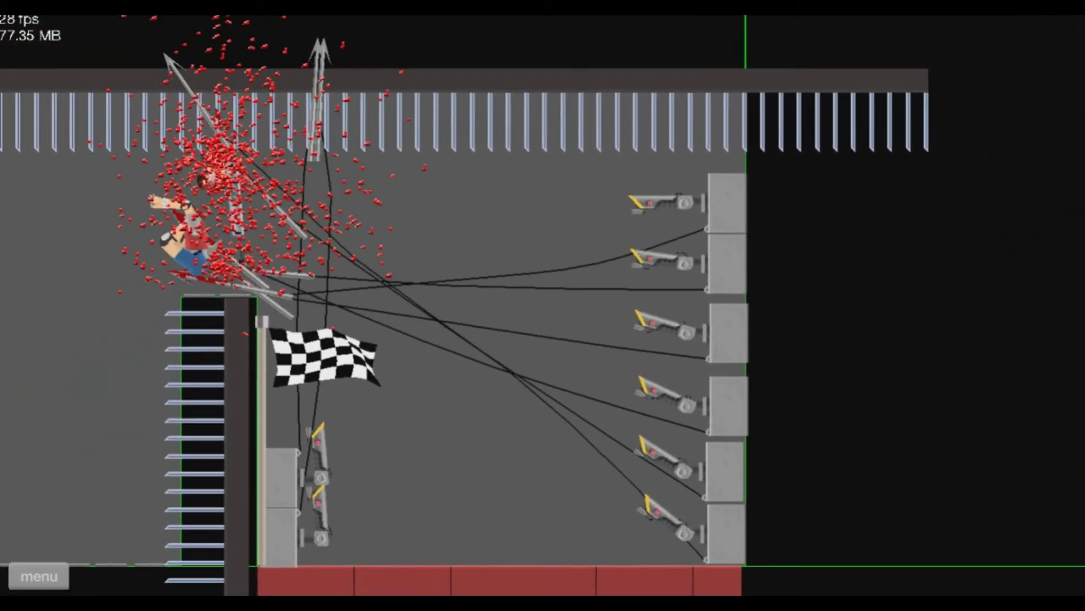
key("Return")
Step: Make rapid restart-and-leap attempts at the spiked ladder
key("Return")
key("space")
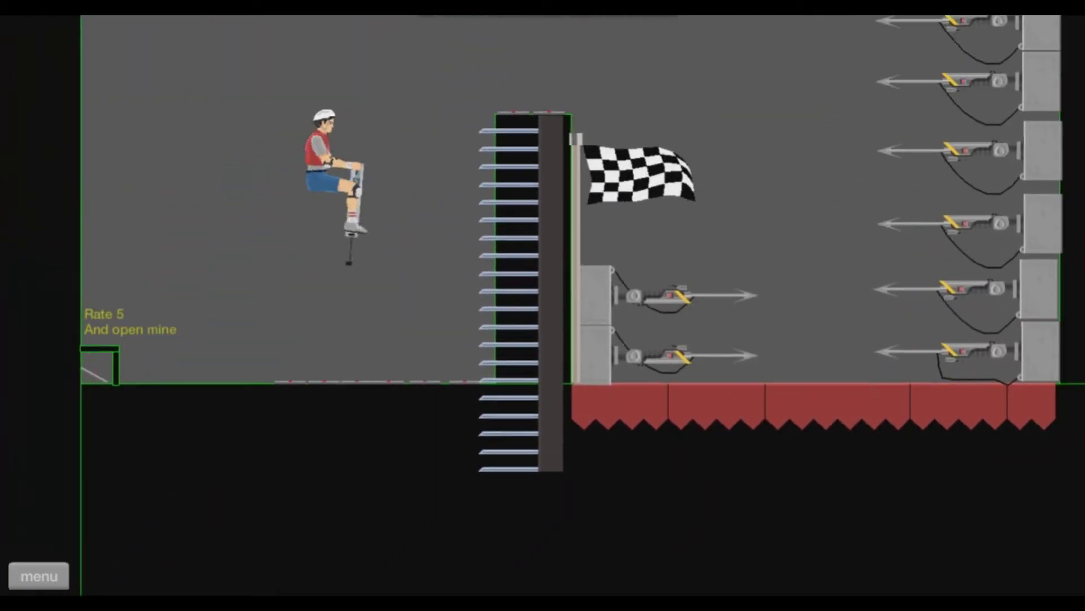
key("Return")
key("Return")
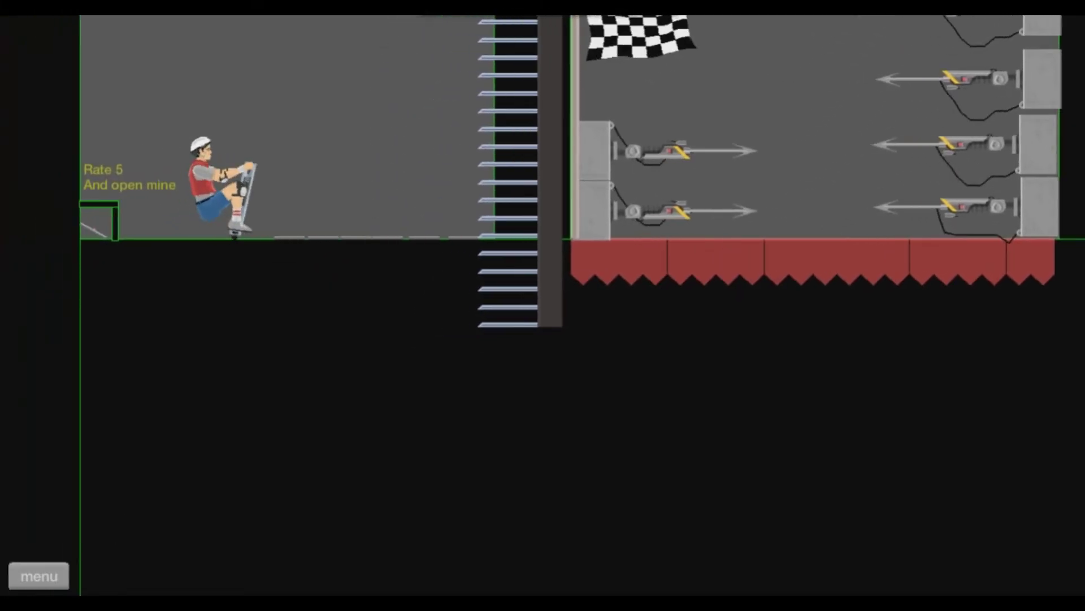
key("space")
key("Return")
key("Return")
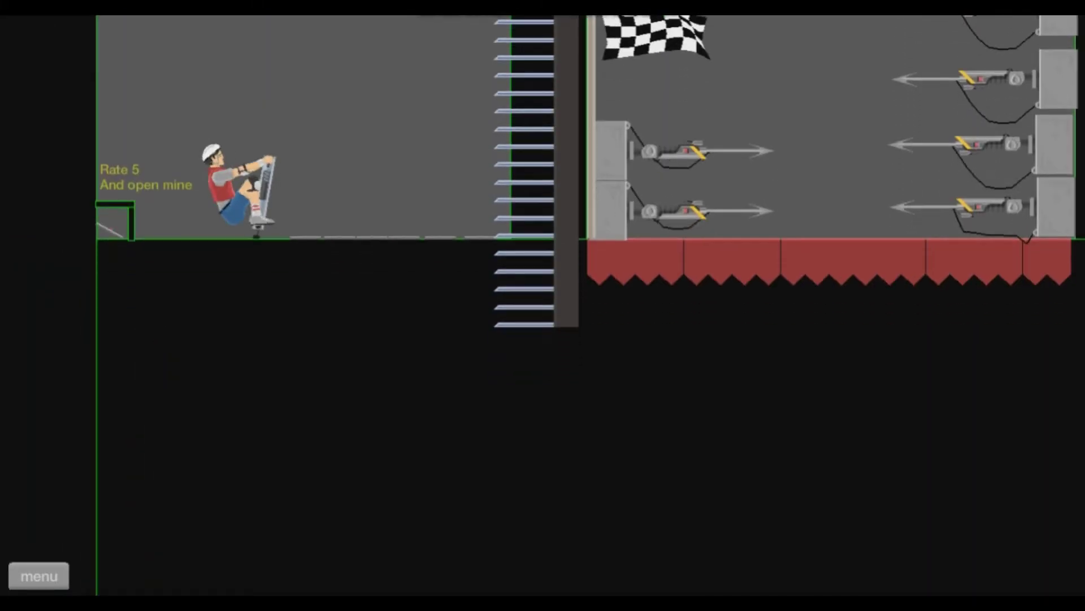
key("space")
key("Return")
key("Return")
key("space")
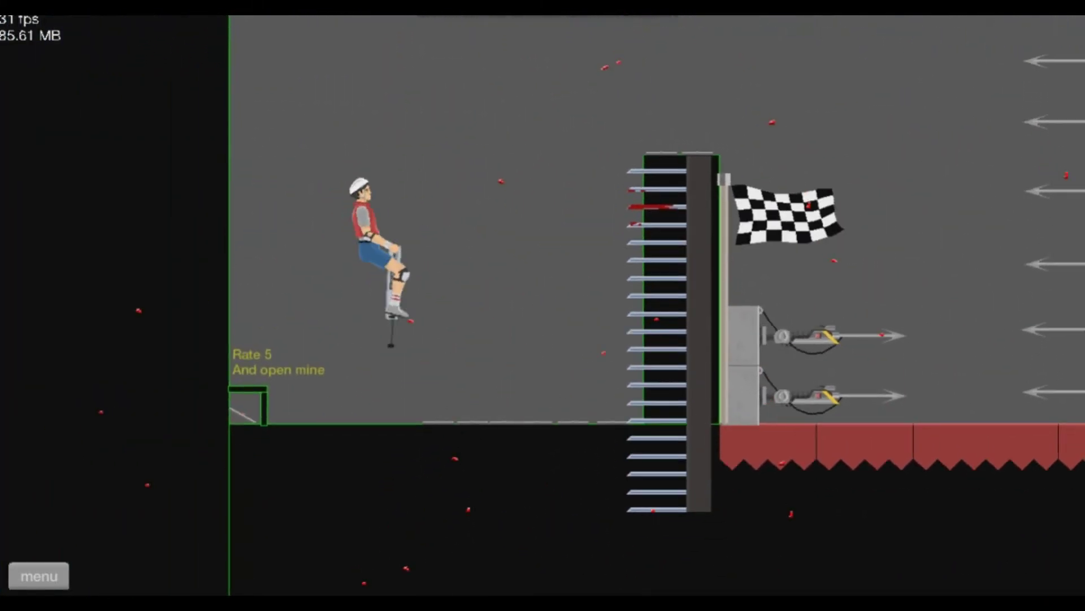
key("Return")
key("Return")
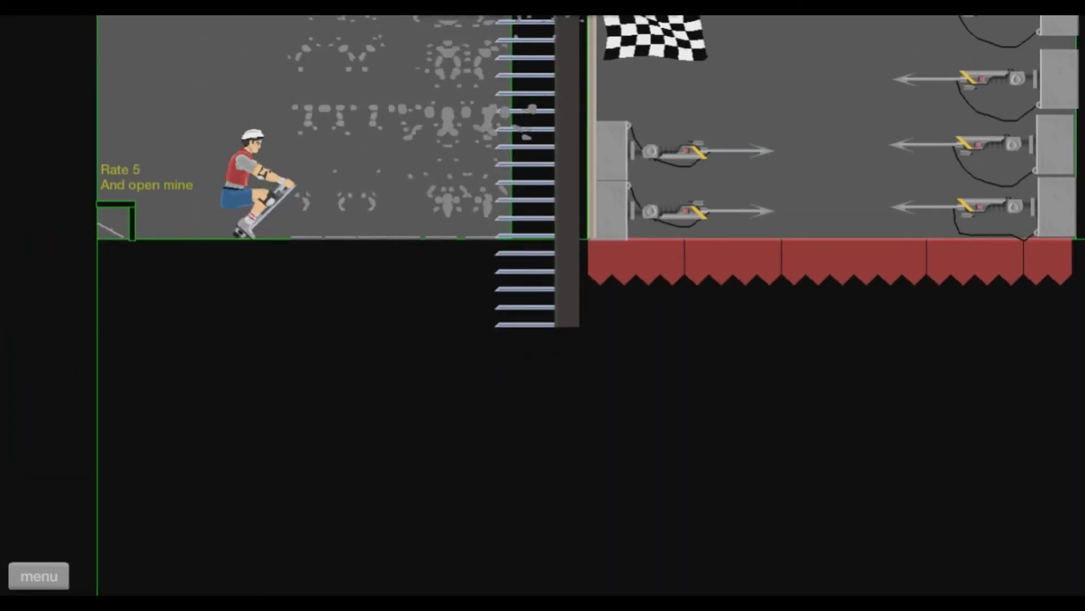
key("space")
key("Return")
key("Return")
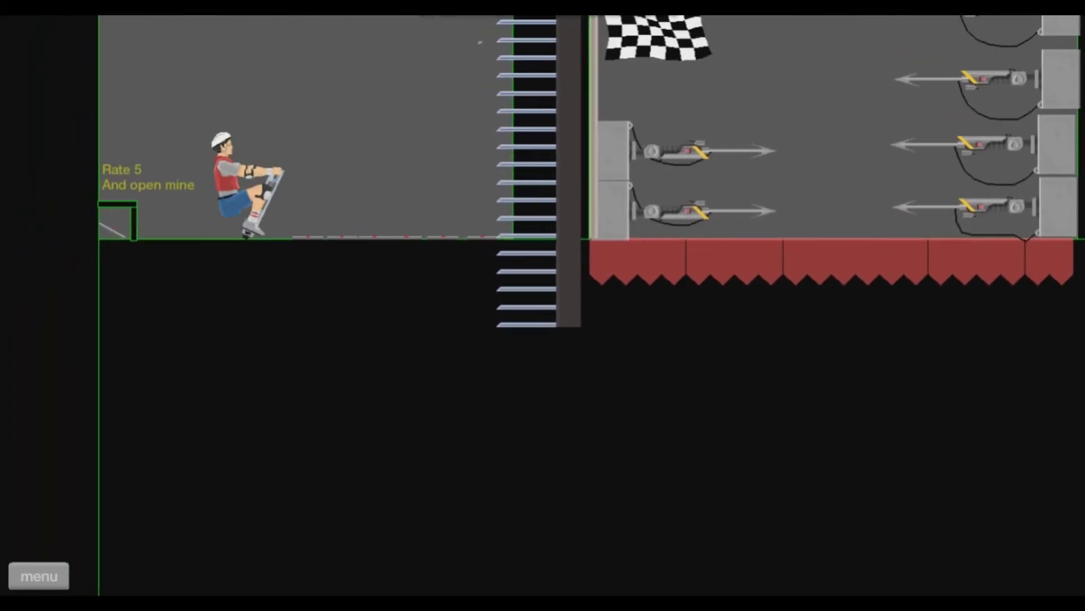
Step: Launch the rider high at the spiked ladder tower until the level menu appears
key("space")
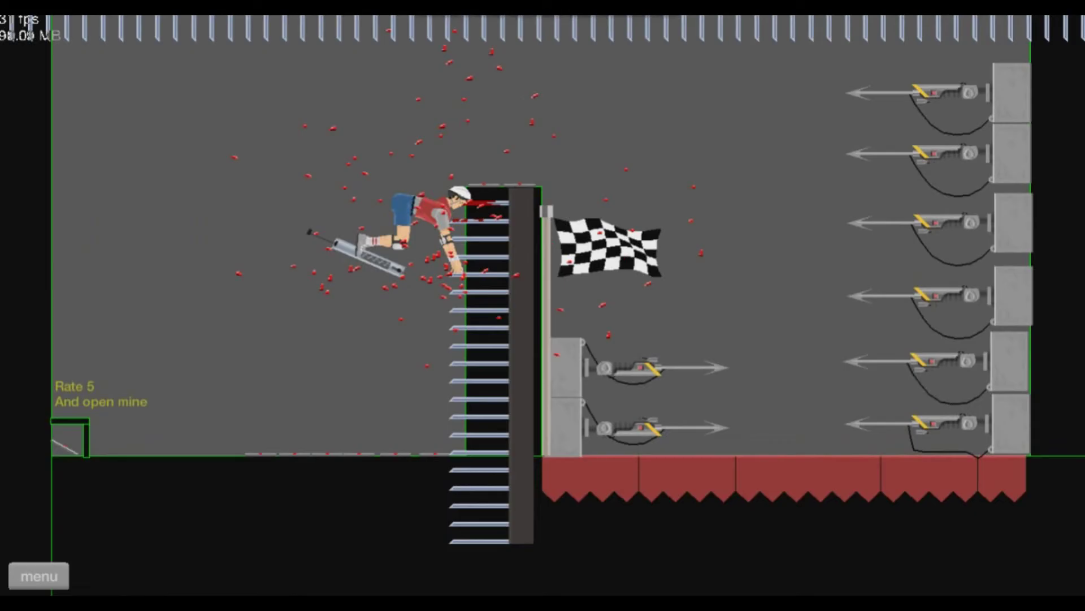
key("Return")
key("Return")
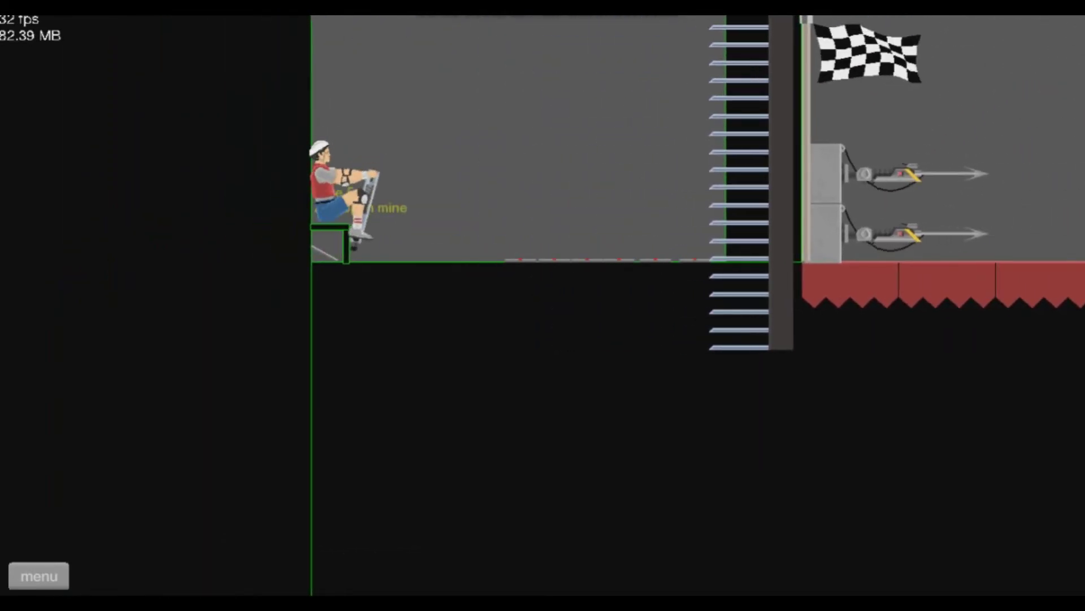
key("space")
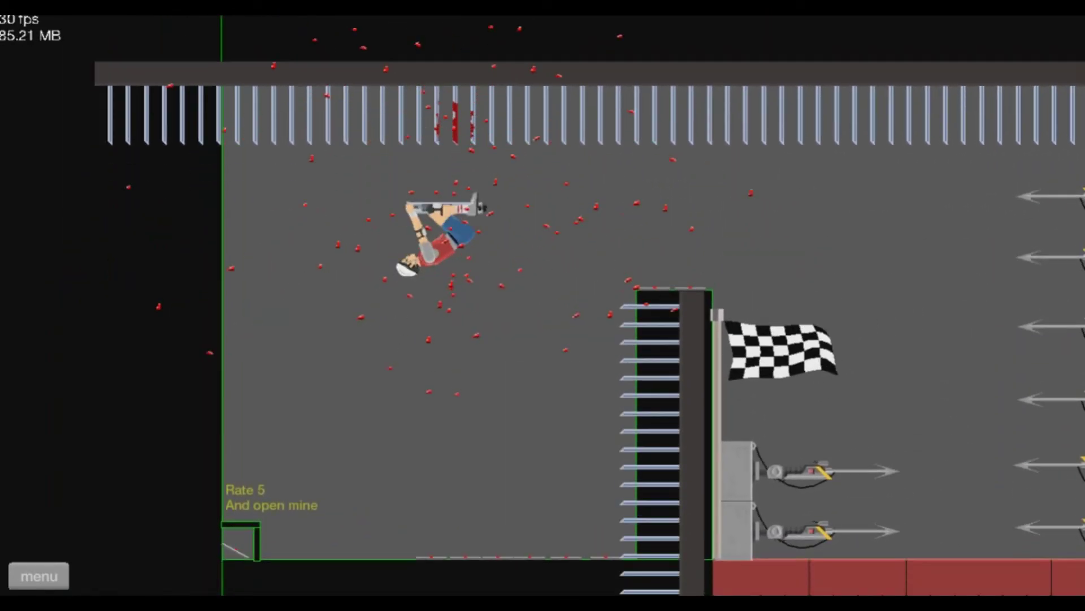
key("Return")
key("Return")
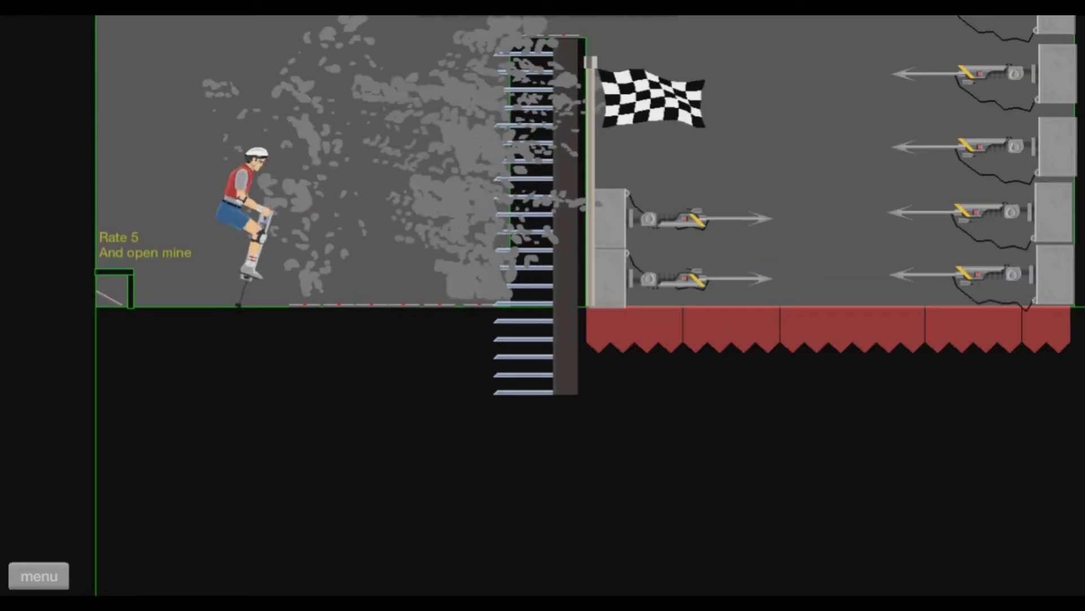
key("space")
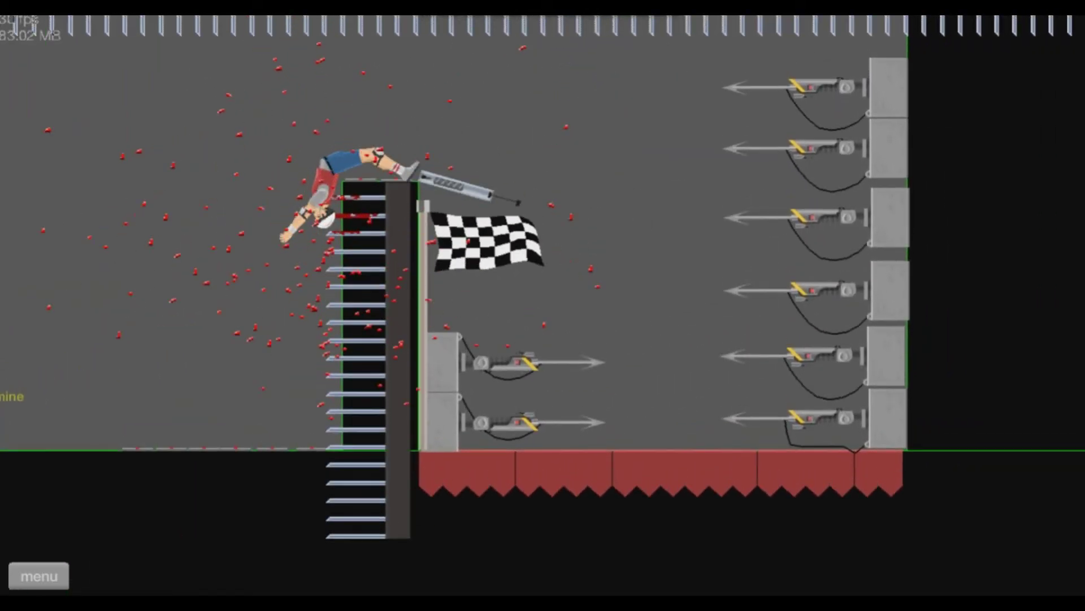
key("Return")
key("Return")
key("space")
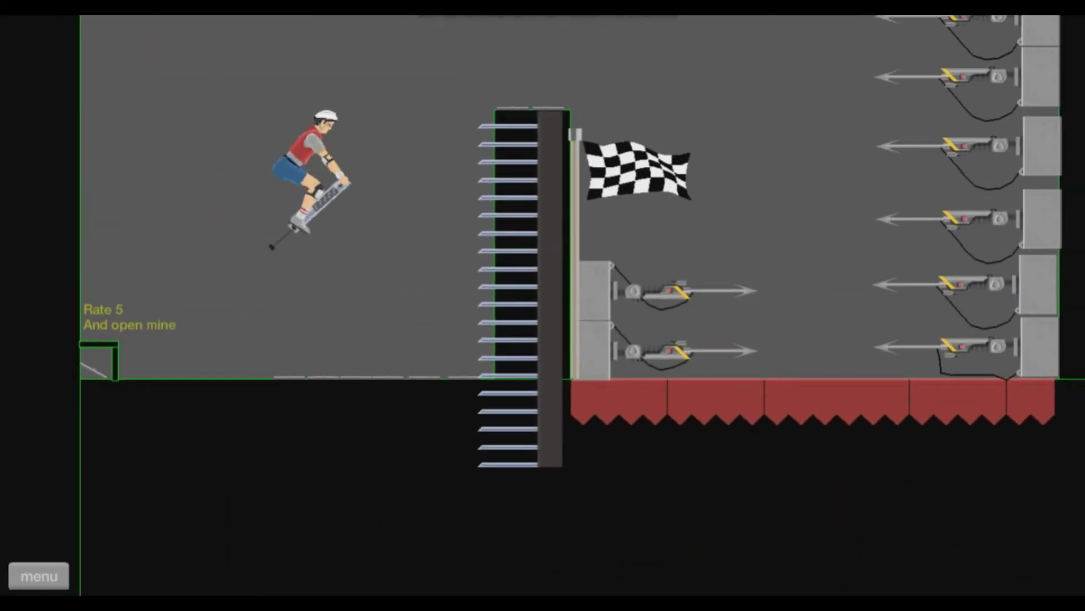
key("Return")
key("Return")
key("space")
key("Return")
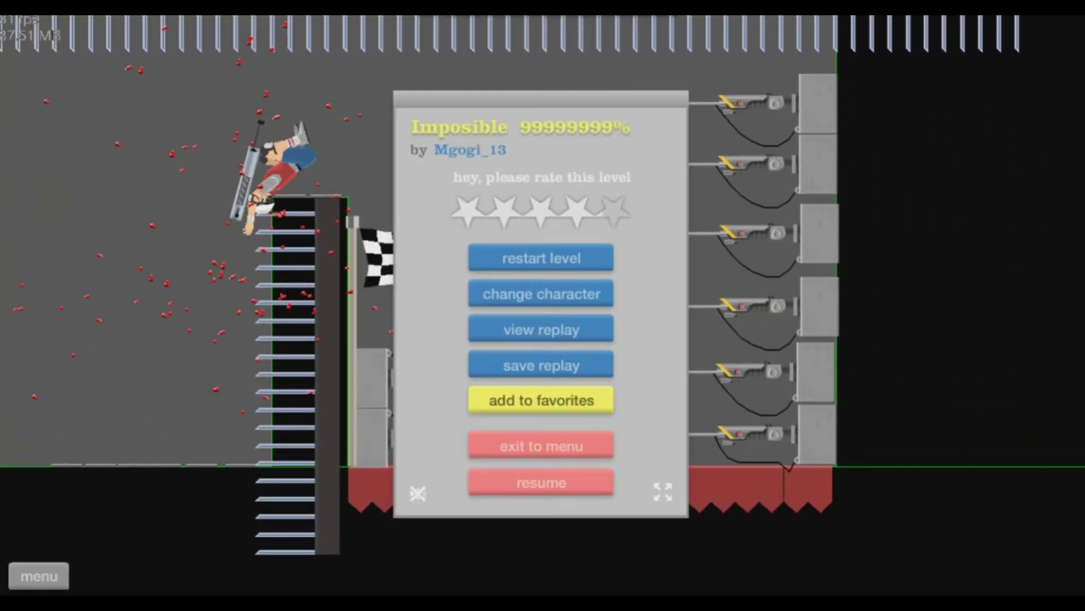
key("Return")
Step: Leap at the ladder tower repeatedly, restarting after falls, harpoon shots and explosions
key("space")
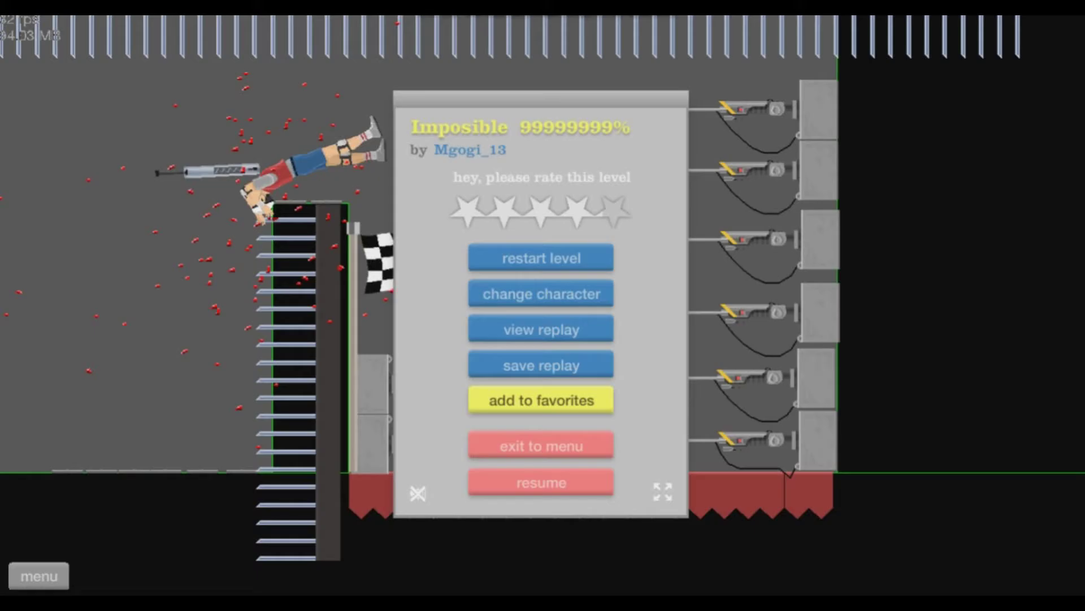
key("Return")
key("space")
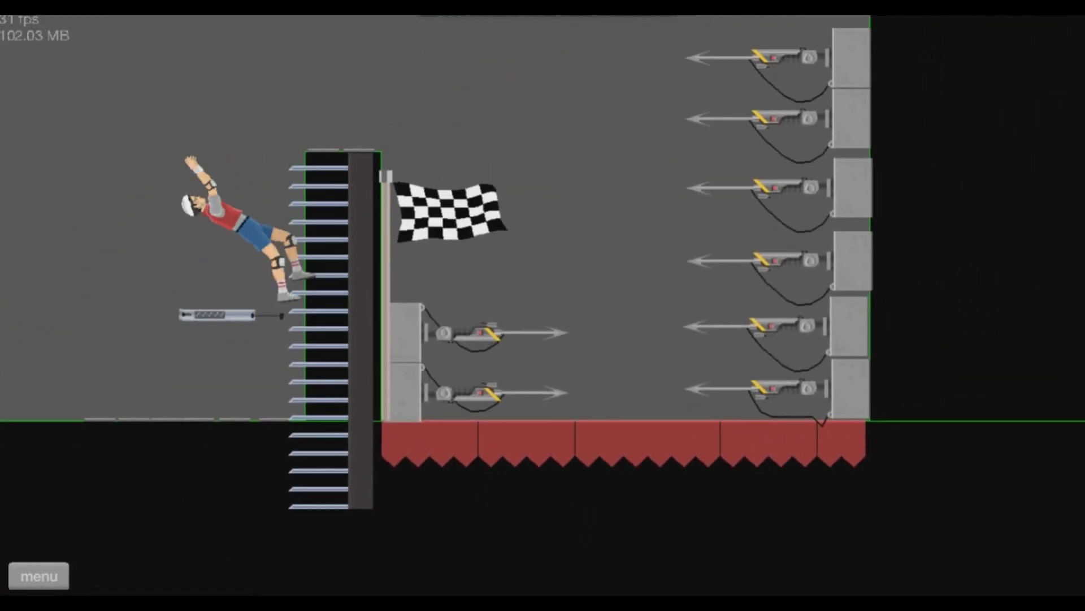
key("Return")
key("Return")
key("Return")
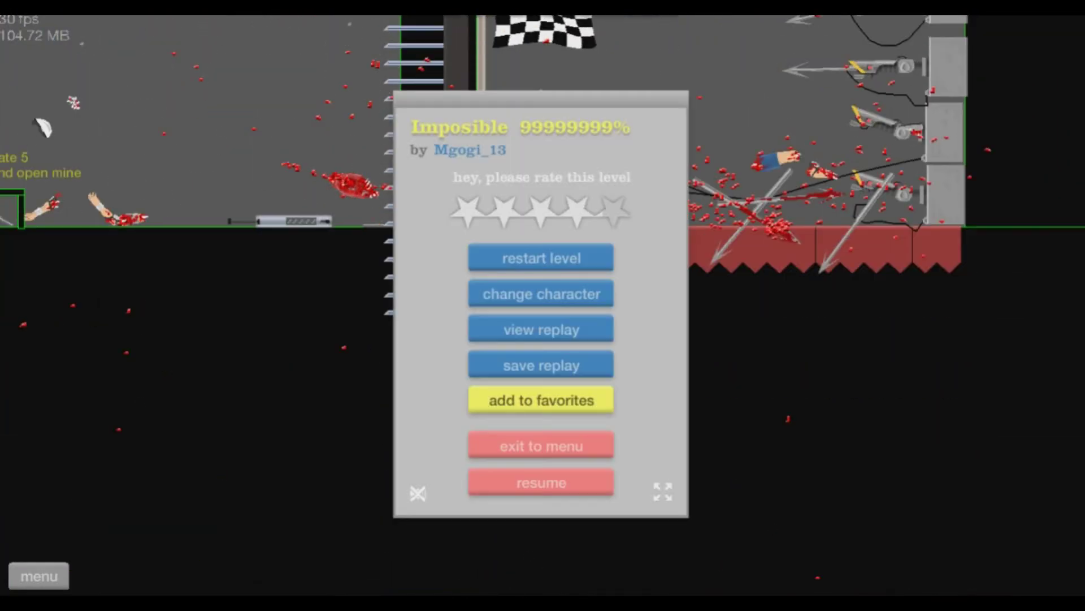
key("Return")
key("space")
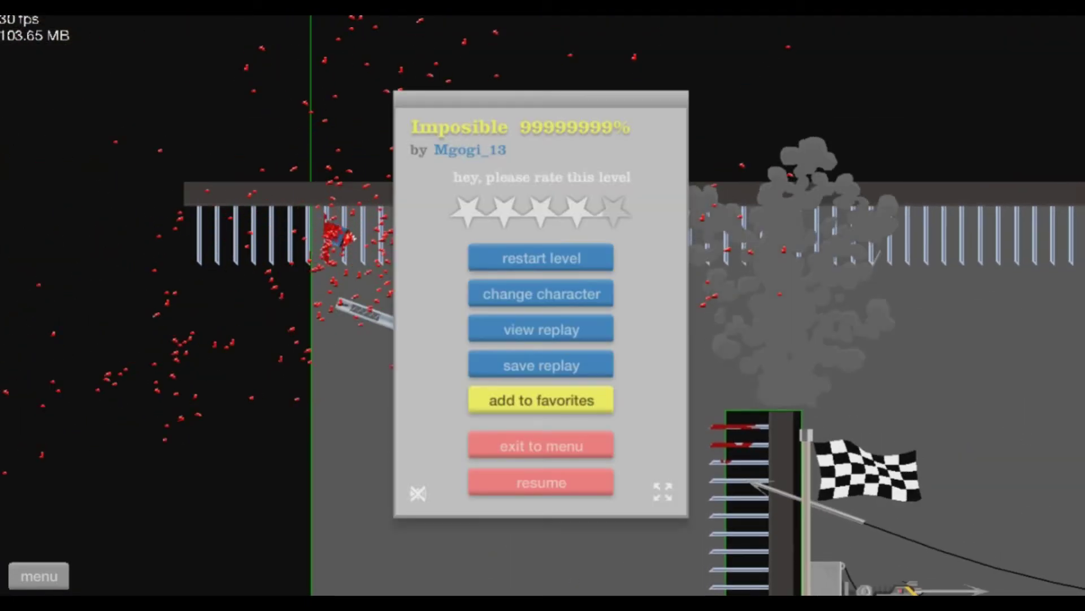
key("Return")
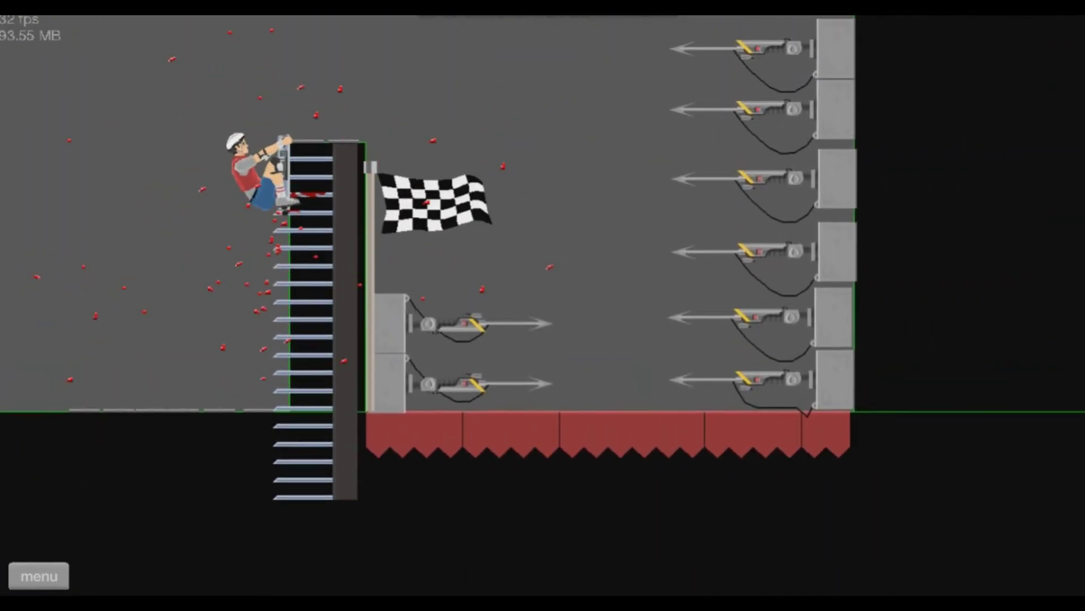
key("Return")
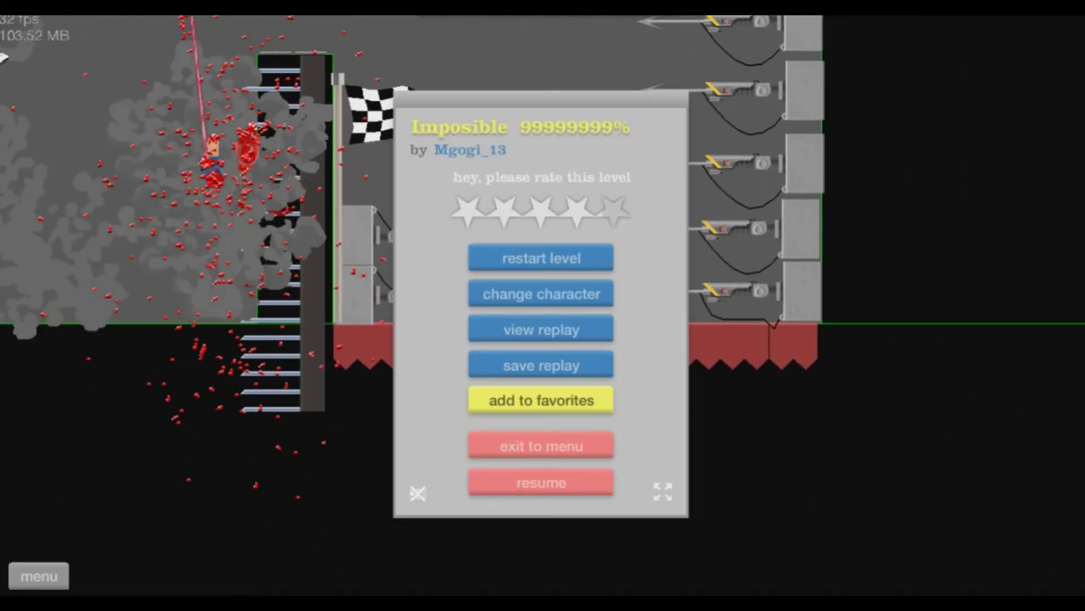
key("Return")
key("space")
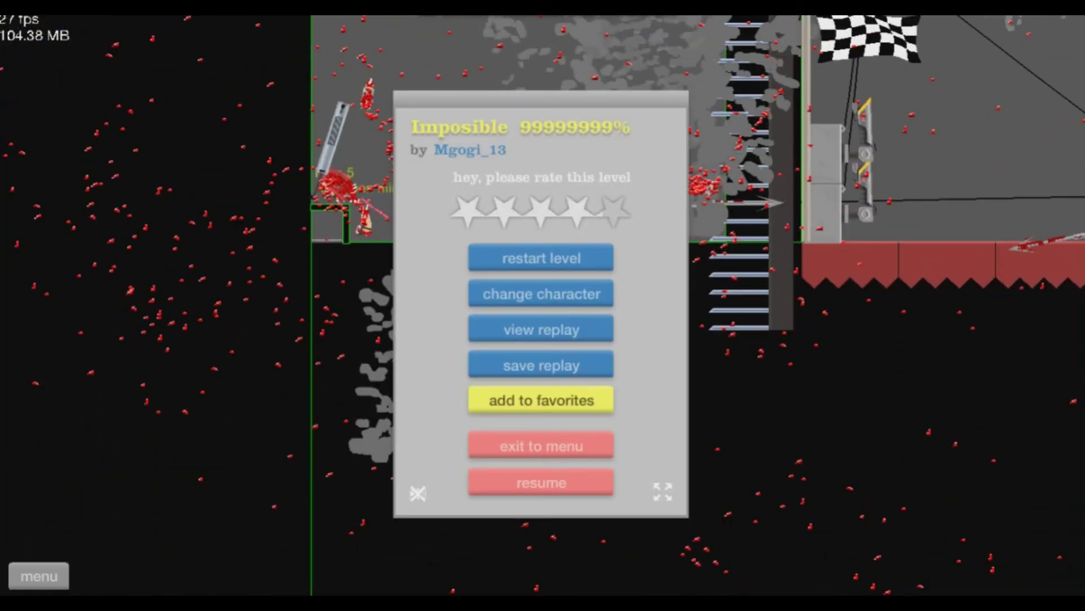
key("Return")
key("space")
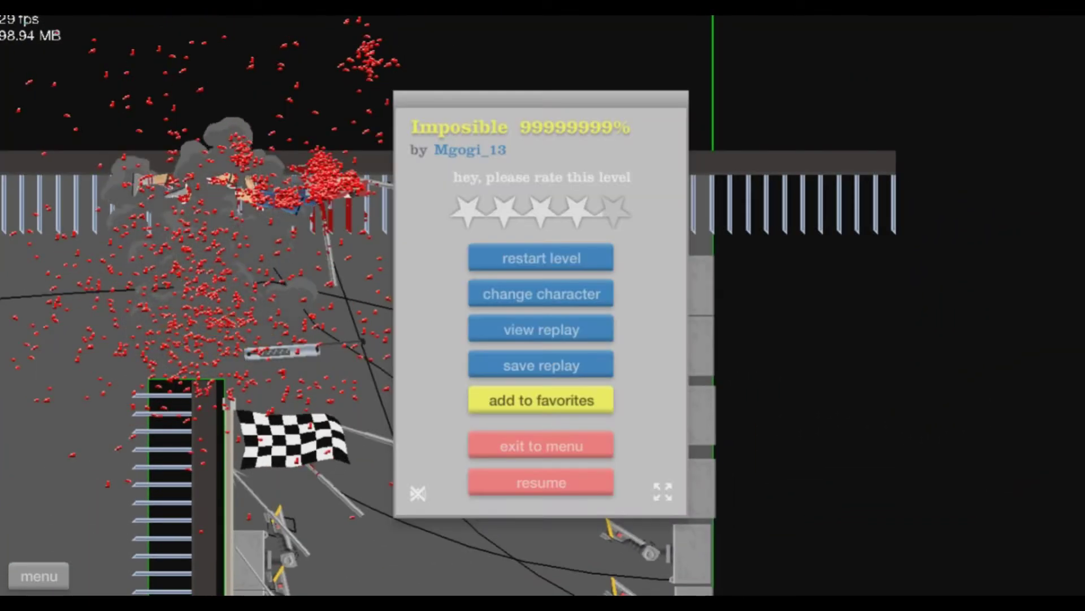
Step: Launch from the start toward the ladder, restarting after each death
key("Return")
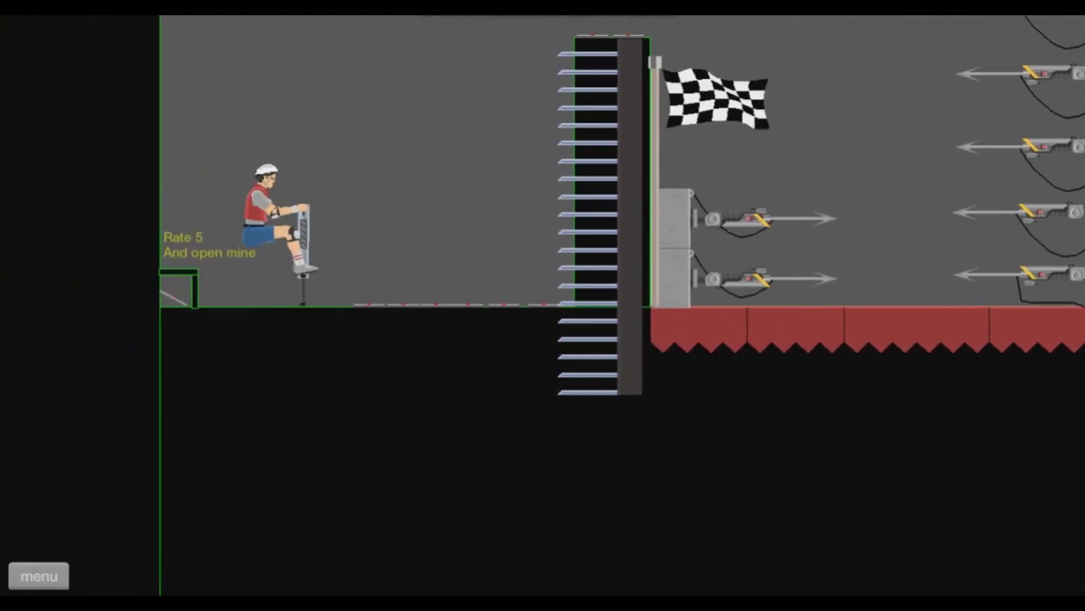
key("space")
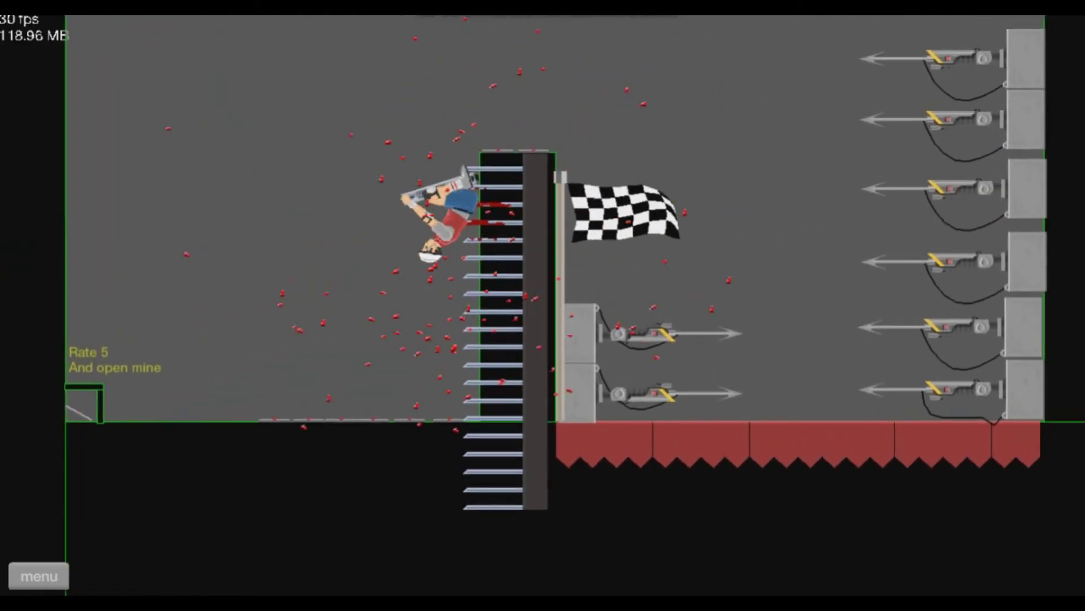
key("Return")
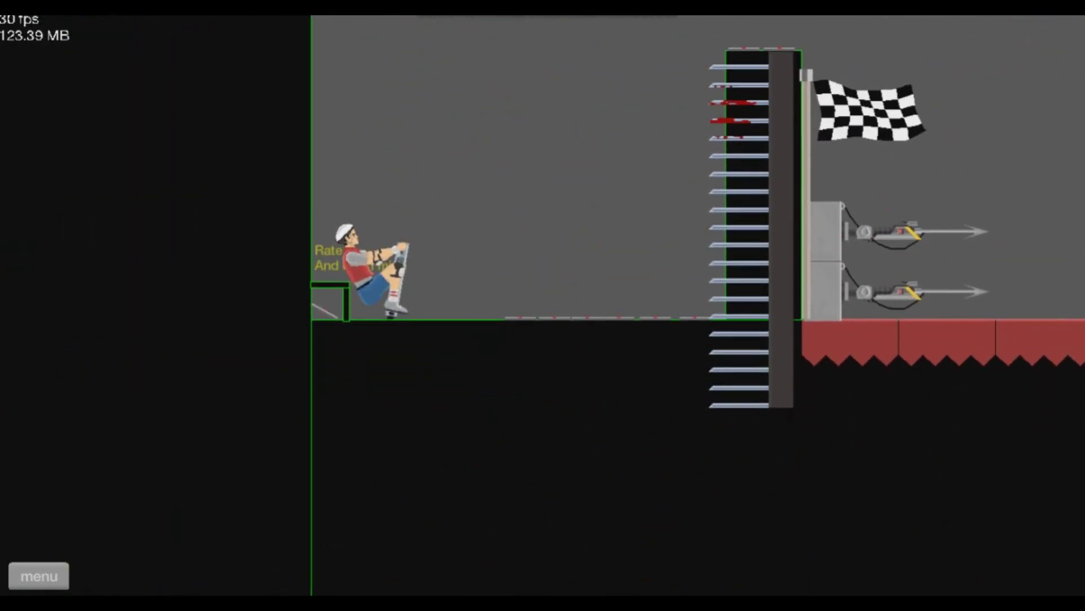
key("space")
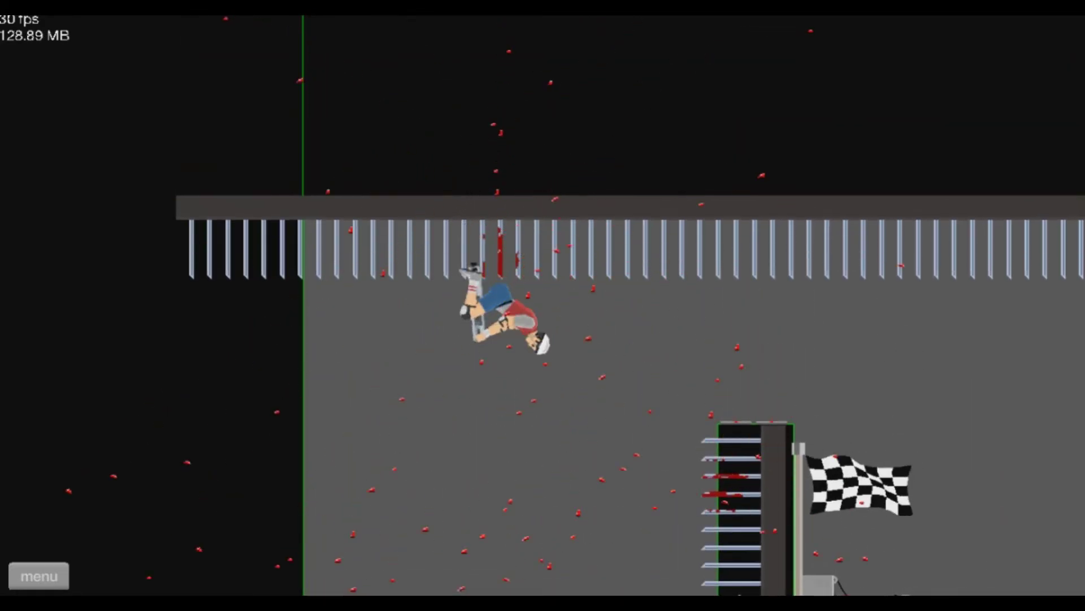
key("Escape")
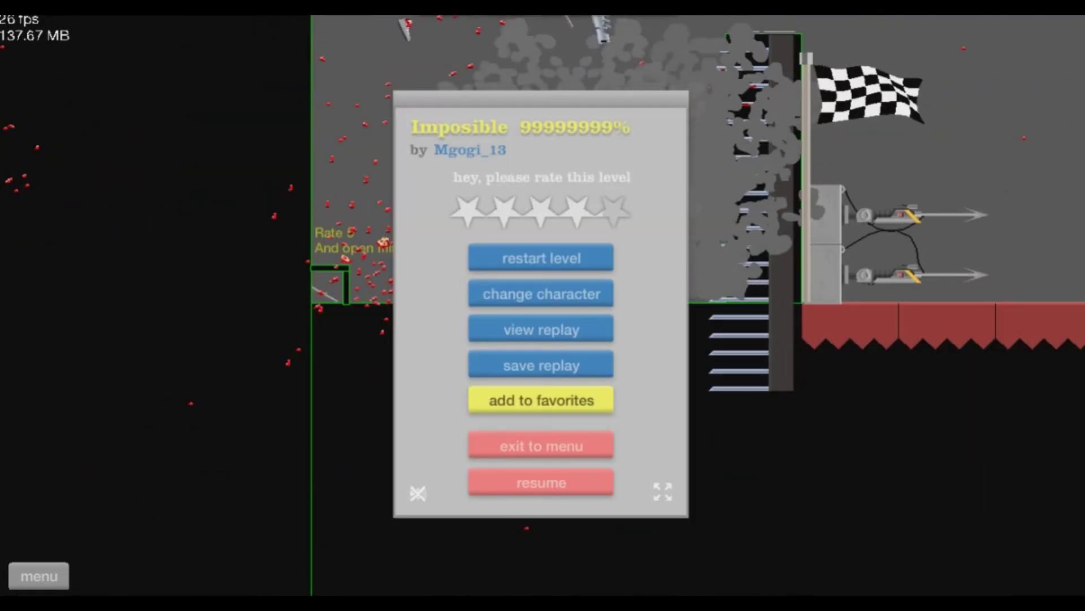
key("Return")
key("space")
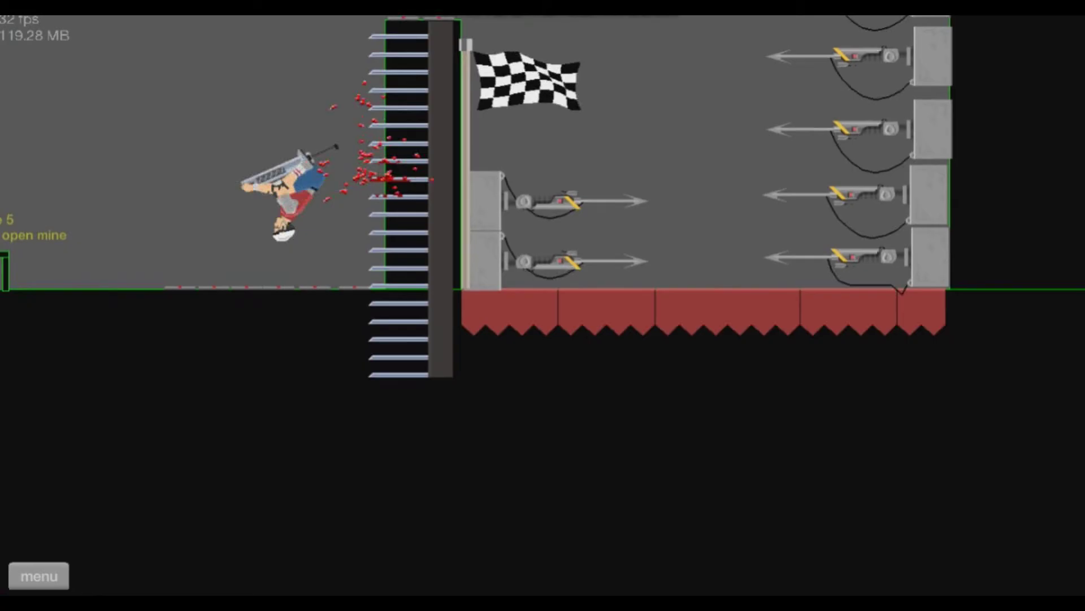
Step: Retry high jumps from the start, restarting after hitting spikes
key("Escape")
key("Return")
key("space")
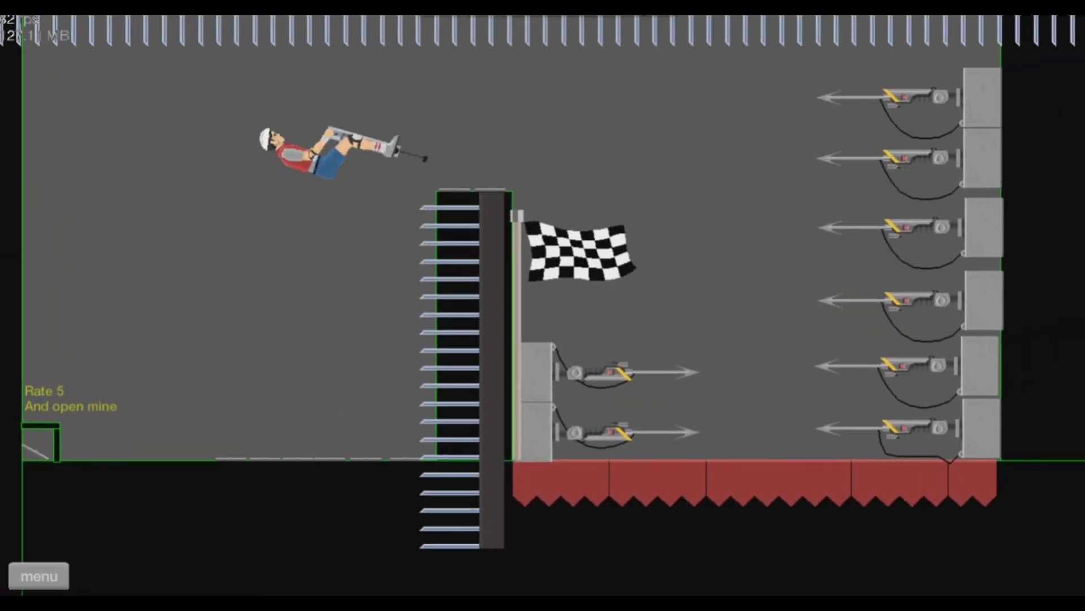
key("Escape")
key("Return")
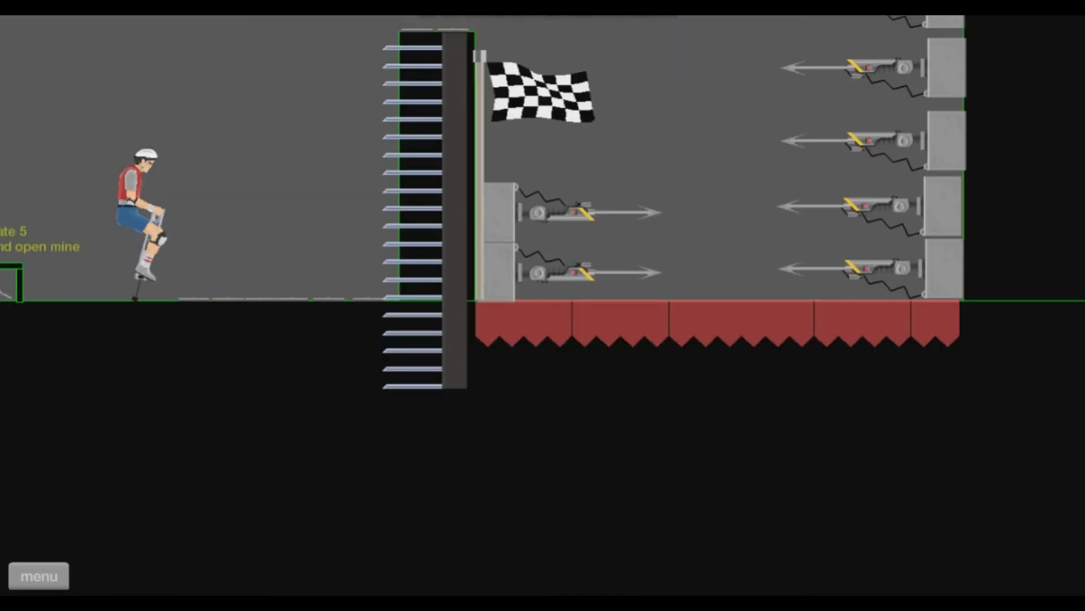
key("space")
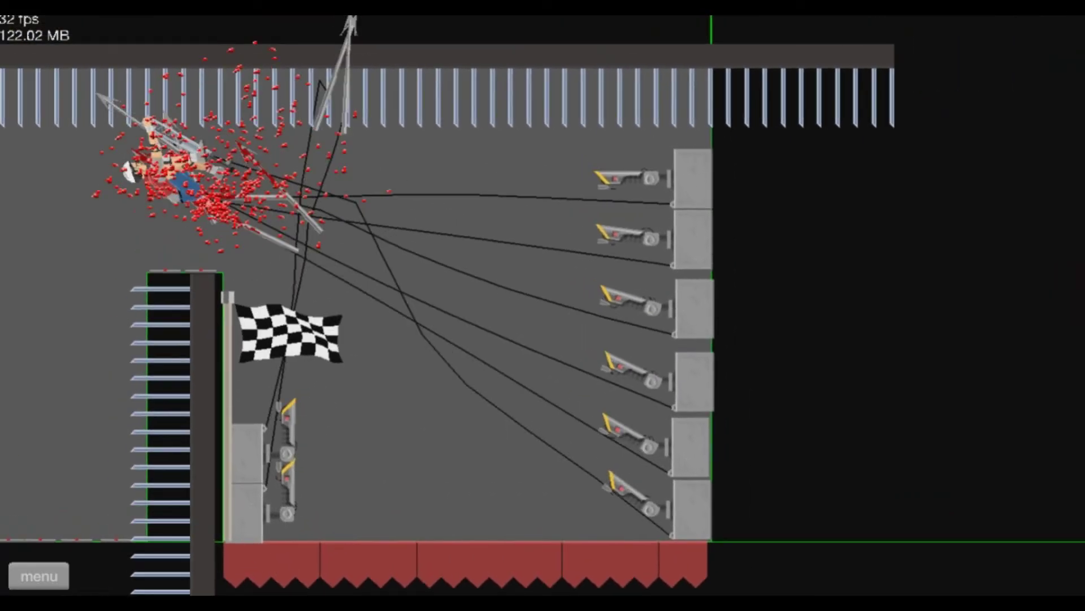
Step: Launch toward the ceiling spikes and tower repeatedly until an explosive crash by the flag
key("Return")
key("space")
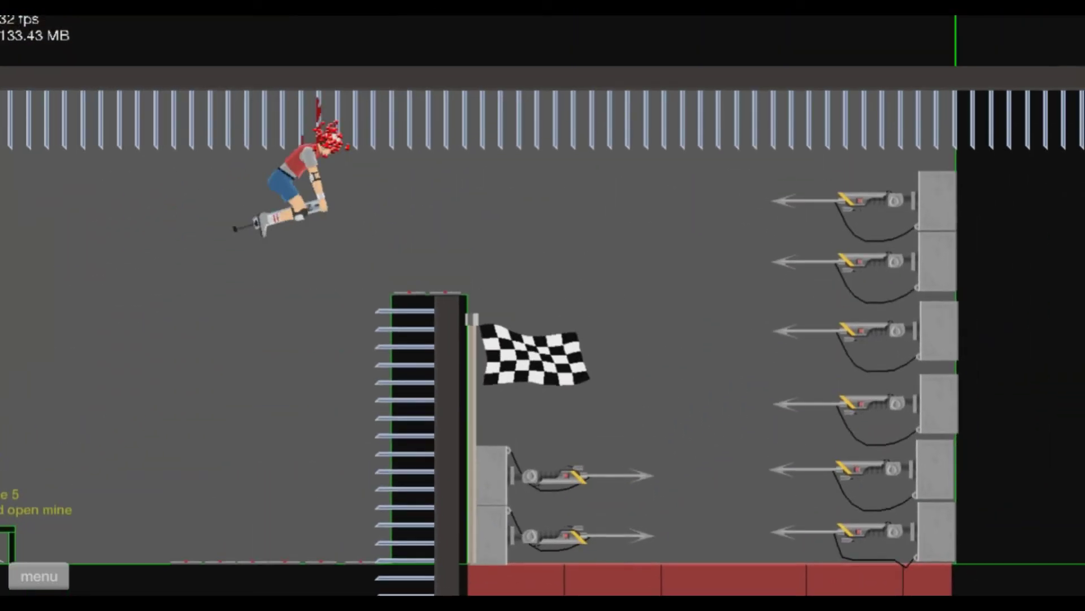
key("Return")
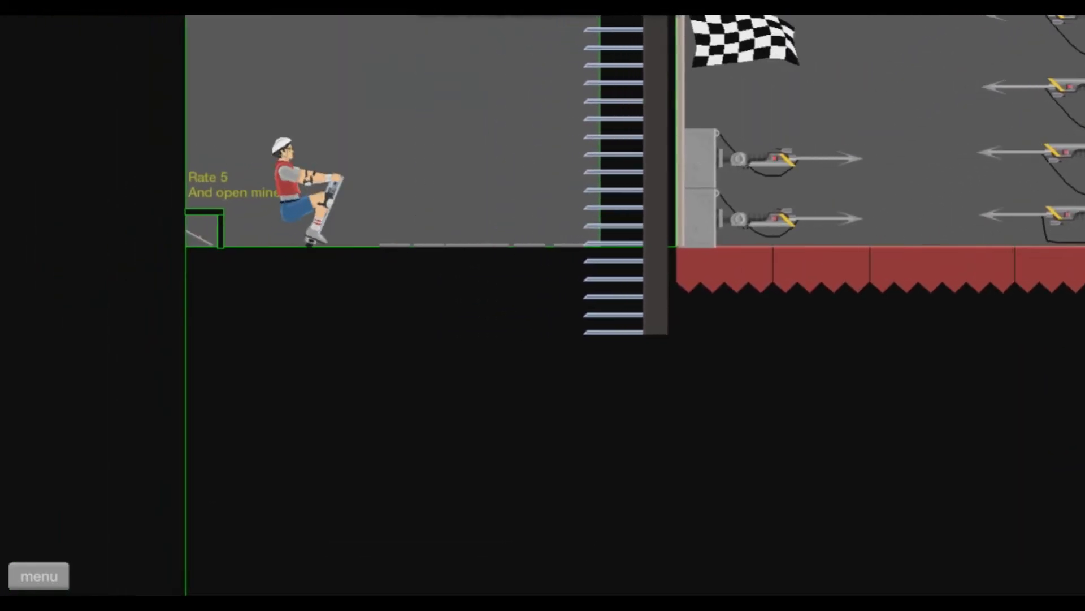
key("space")
key("Return")
key("space")
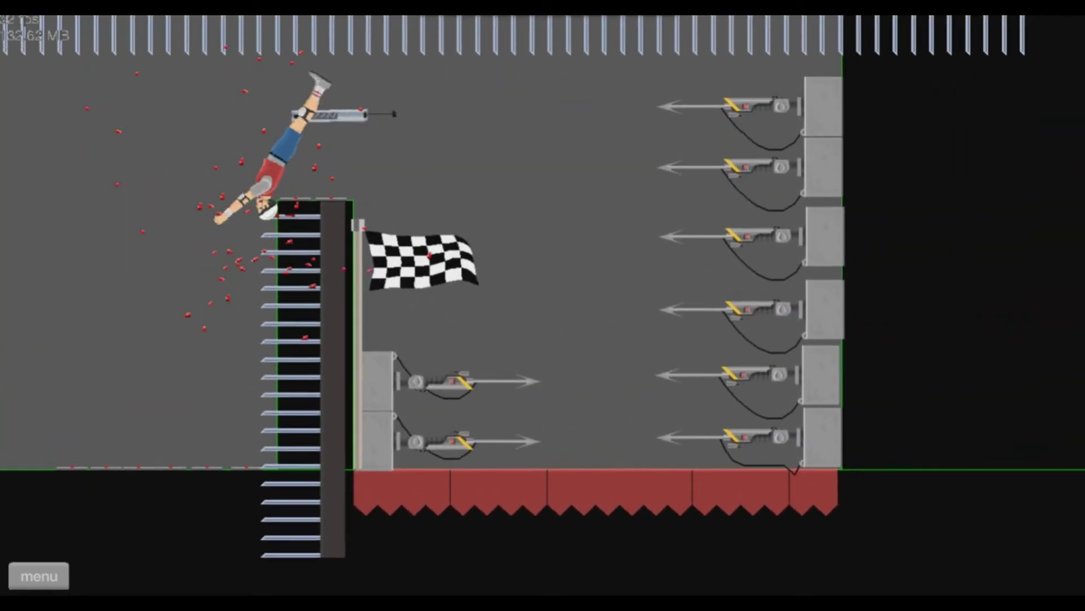
key("Return")
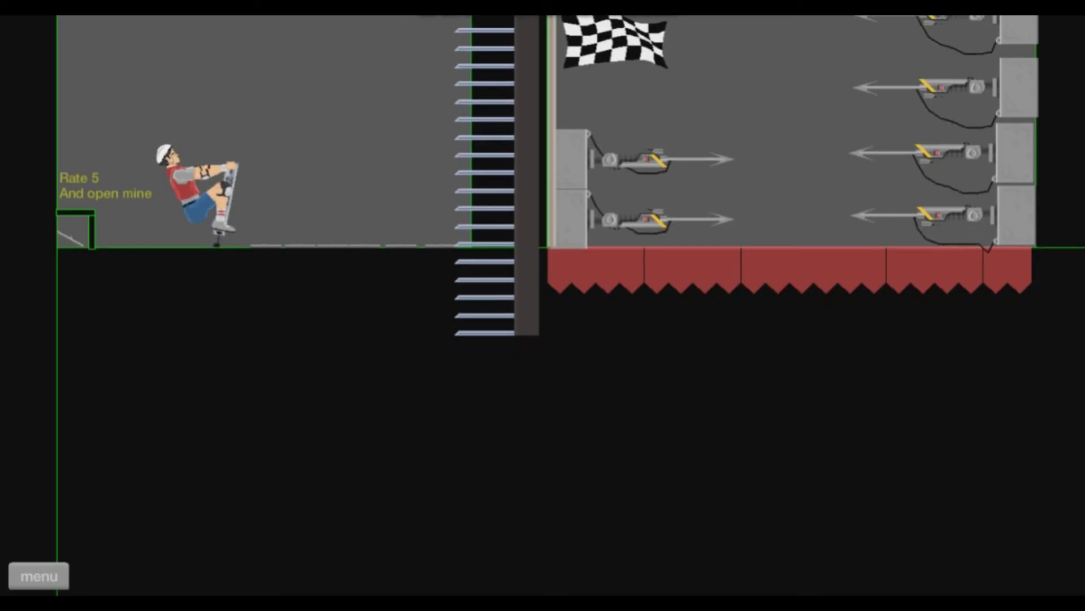
key("space")
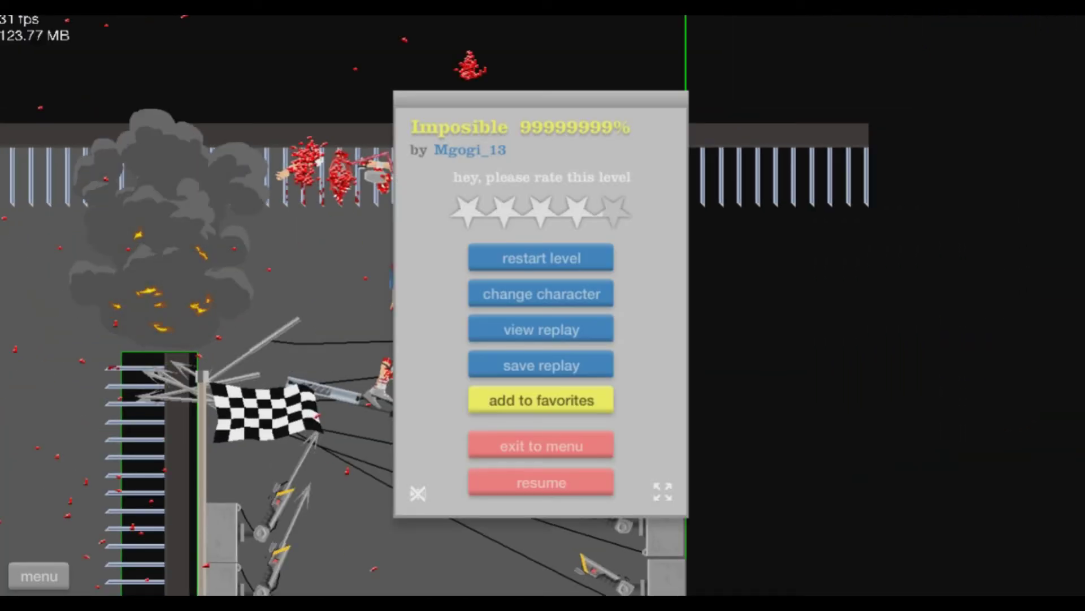
Step: Restart after the tower crash and bounce toward the tower again
key("Return")
key("space")
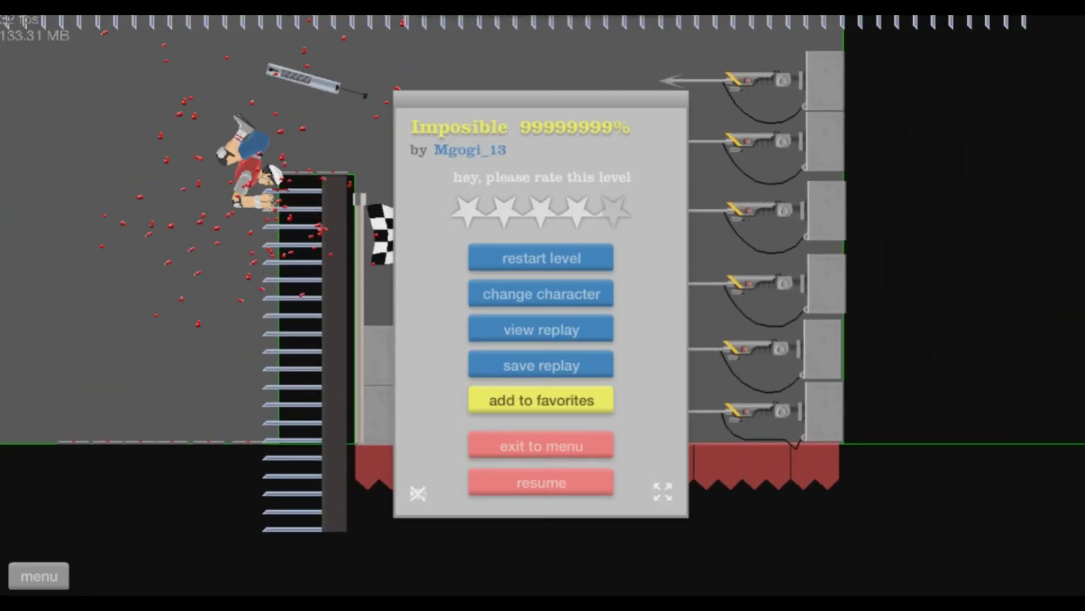
key("Return")
key("space")
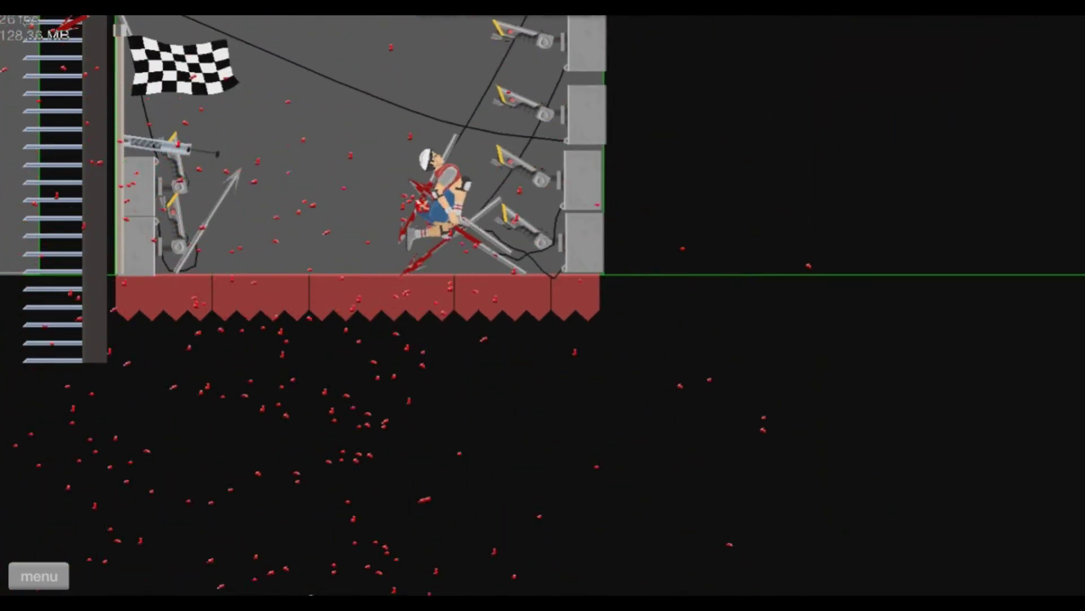
key("Escape")
key("Return")
key("space")
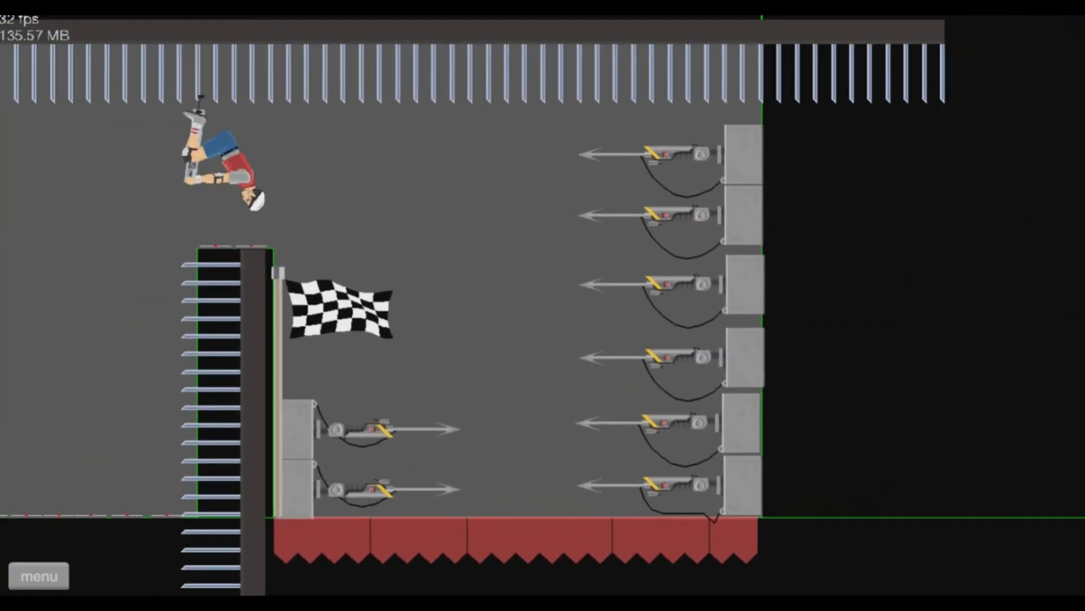
Step: Bounce from the start toward the flag and spiked tower, ending impaled
key("Escape")
key("Return")
key("space")
key("Escape")
key("Return")
key("space")
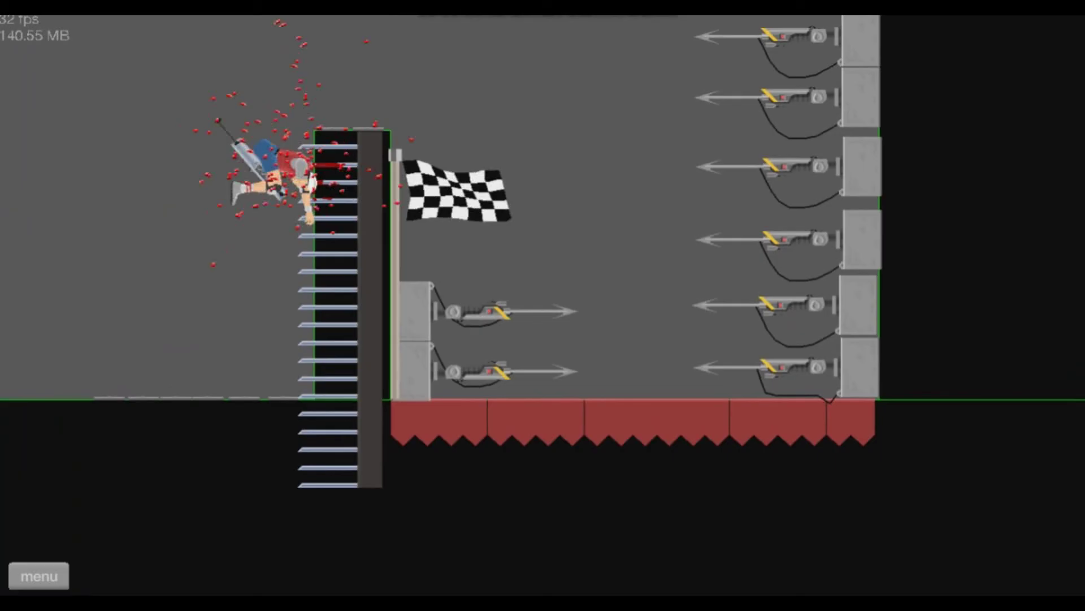
key("Escape")
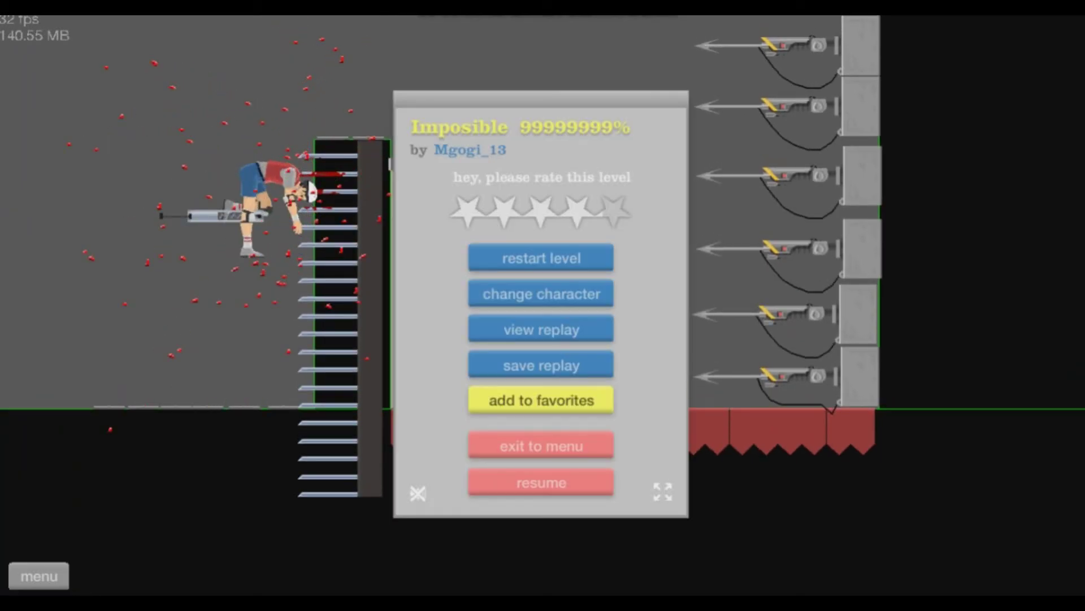